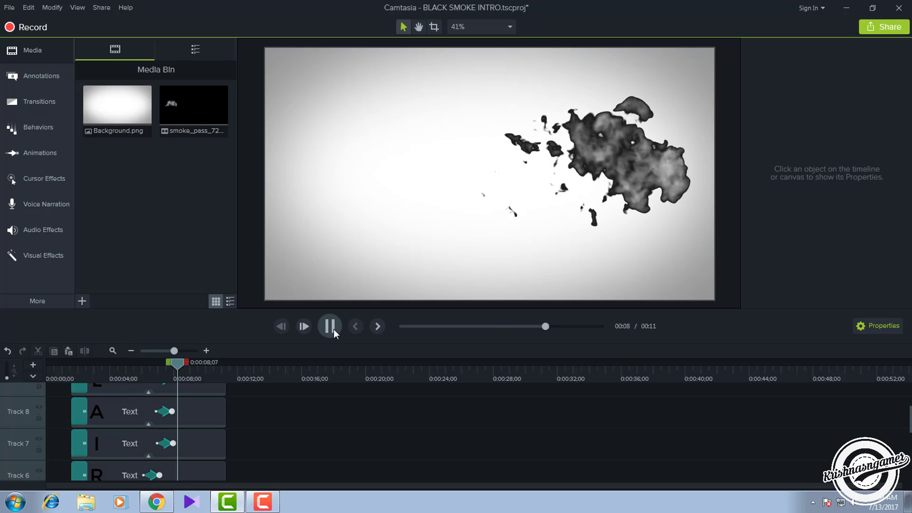
Switch to Chrome and download the SMOKE BACKGROUNDS .rar archive from its Google Drive link.
left_click(338, 334)
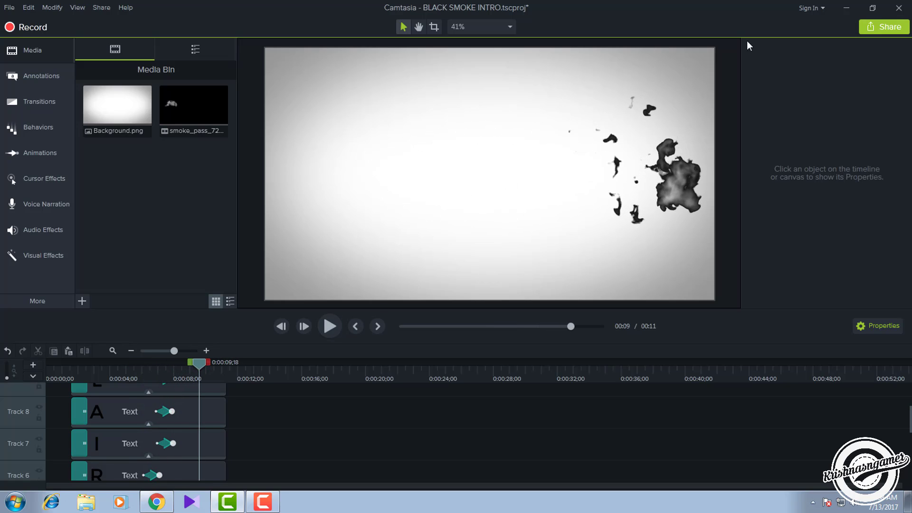
left_click(845, 10)
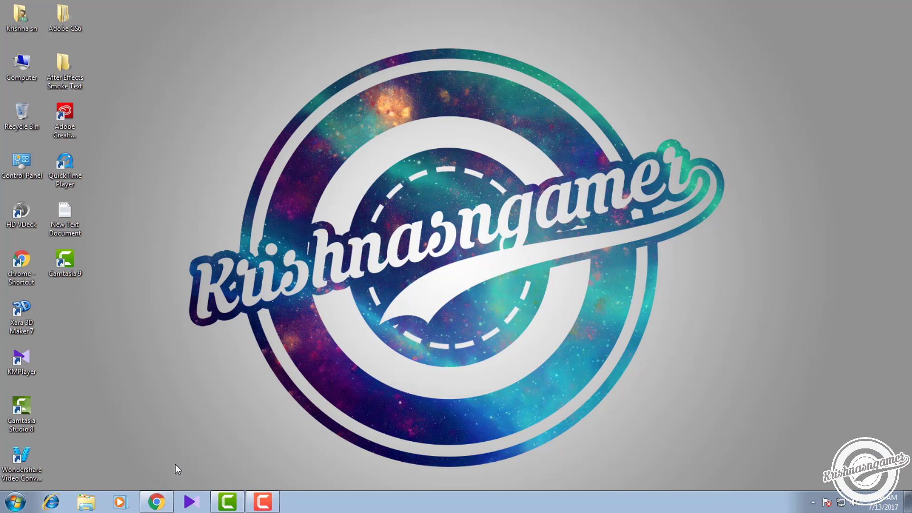
left_click(162, 502)
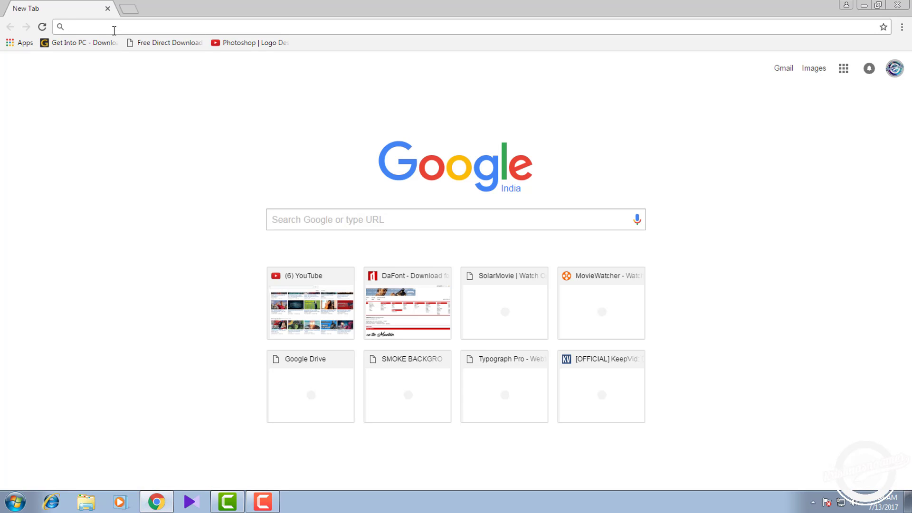
right_click(114, 30)
left_click(142, 100)
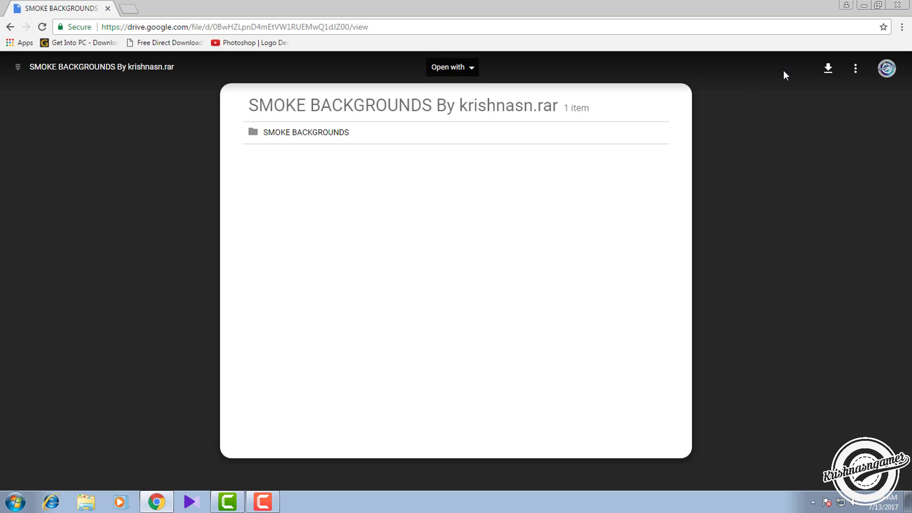
left_click(828, 68)
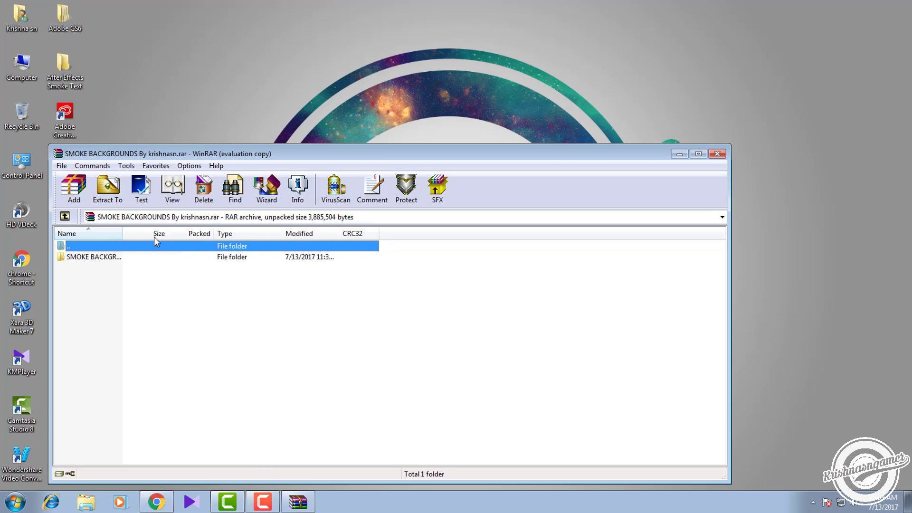
Extract the SMOKE BACKGROUNDS folder from the archive to the desktop and open the extracted folder.
left_click_drag(141, 257, 121, 117)
left_click(717, 153)
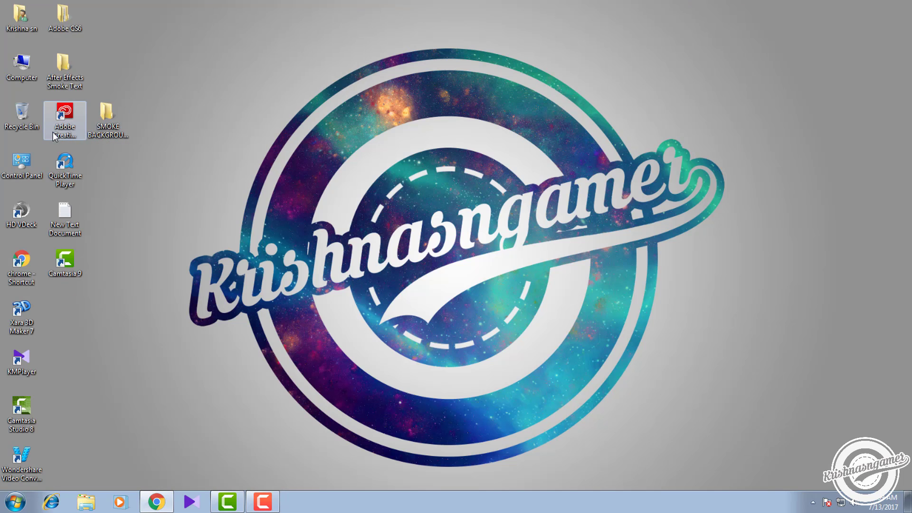
double_click(98, 133)
mouse_move(148, 194)
left_mouse_down()
mouse_move(242, 116)
mouse_move(265, 126)
mouse_move(119, 162)
mouse_move(251, 120)
left_mouse_up()
Switch to Camtasia and start a new project without saving changes to BLACK SMOKE INTRO.tscproj.
left_click(236, 499)
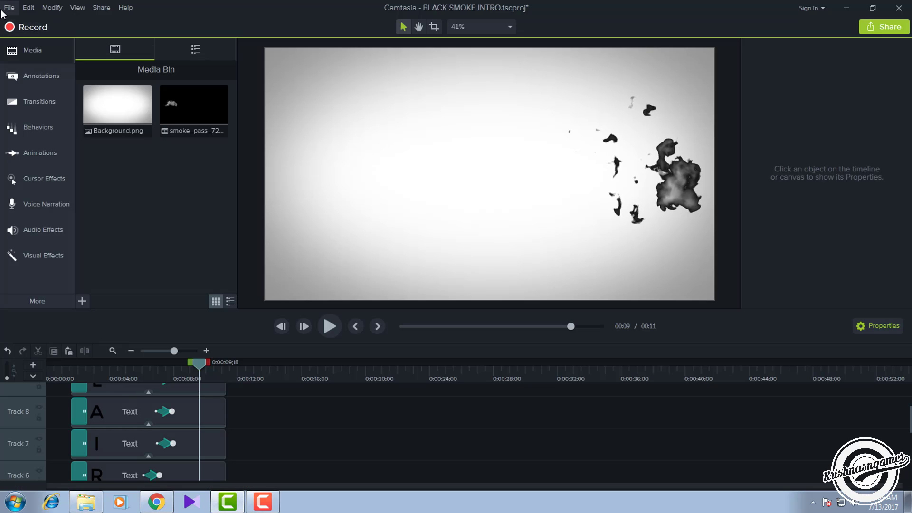
left_click(10, 7)
left_click(29, 21)
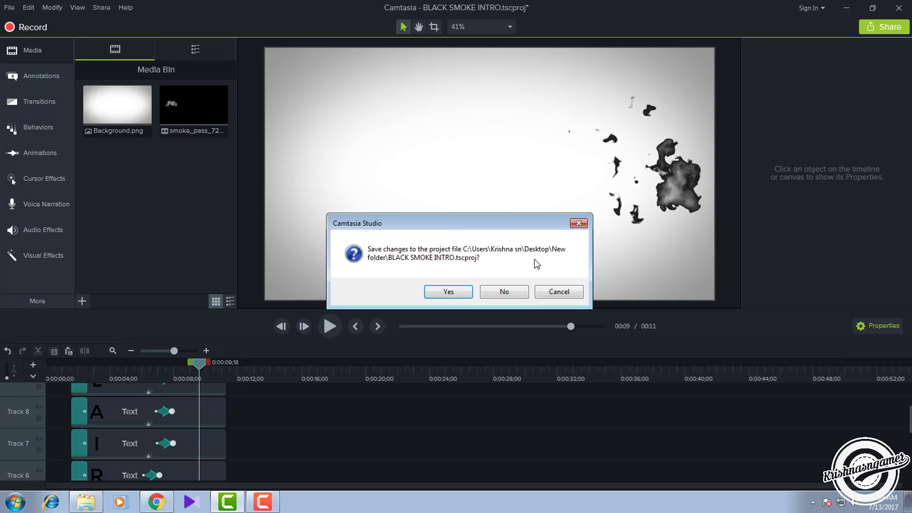
left_click(504, 291)
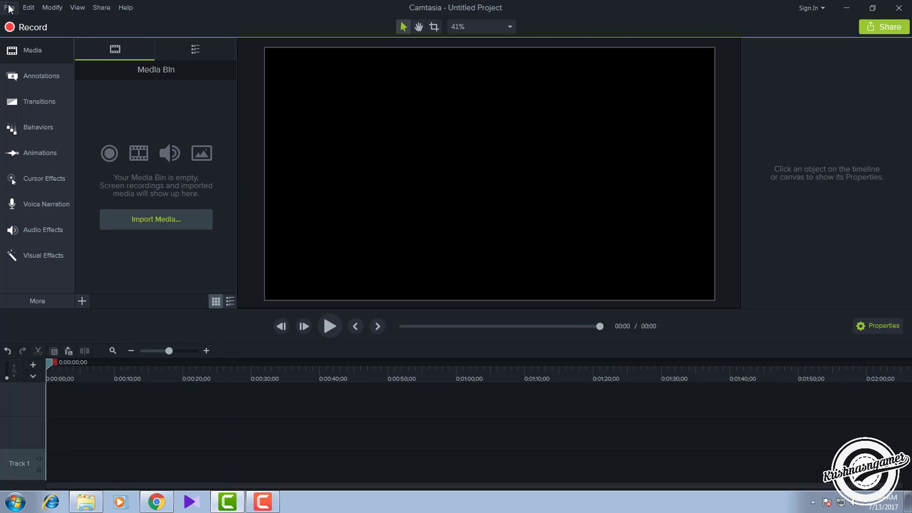
Import Background and smoke_pass_720p from the desktop's SMOKE BACKGROUNDS folder into the project media.
left_click(10, 8)
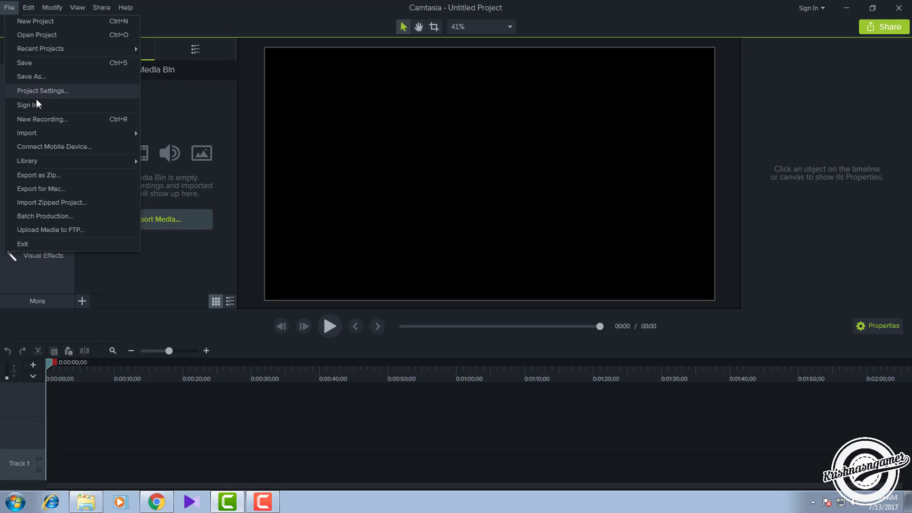
mouse_move(37, 128)
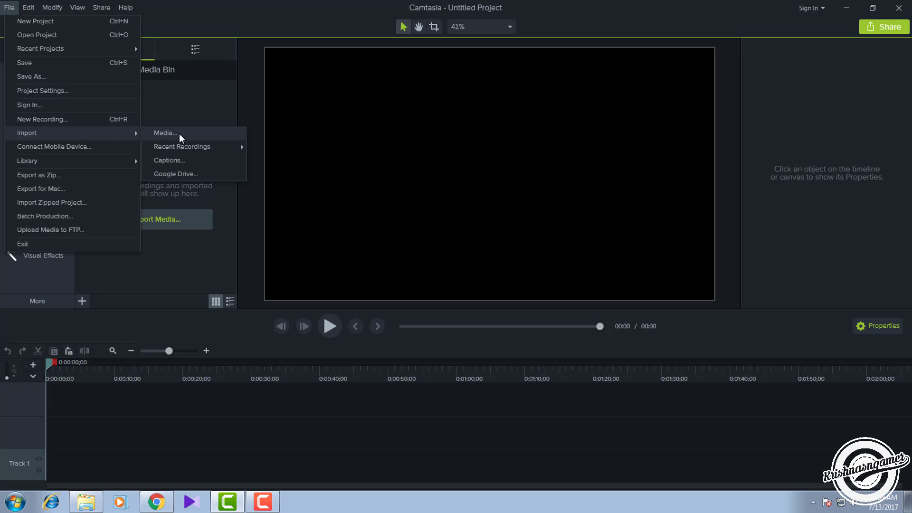
left_click(179, 135)
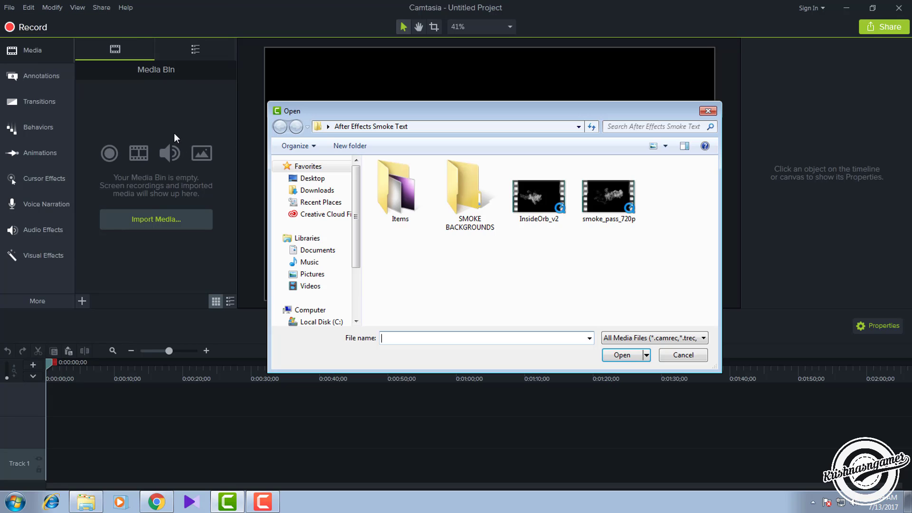
left_click(312, 178)
left_click(410, 267)
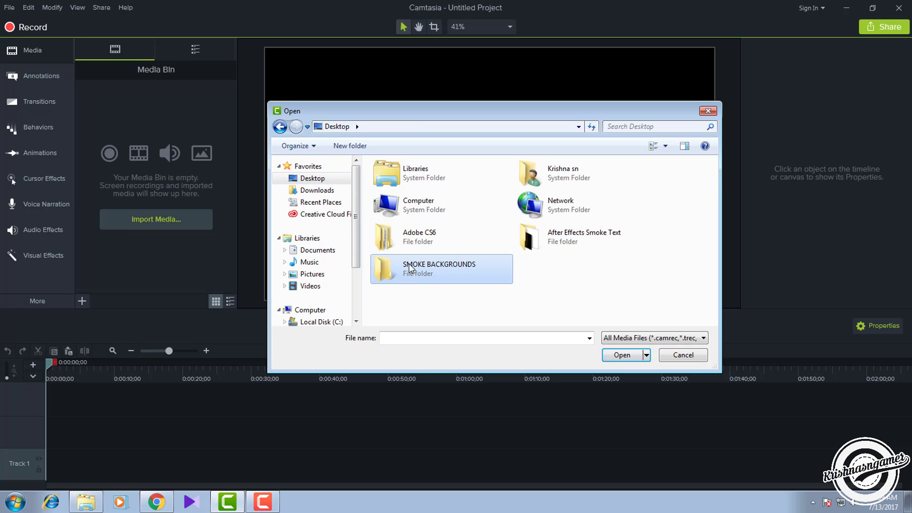
double_click(436, 270)
left_click_drag(388, 240, 404, 199)
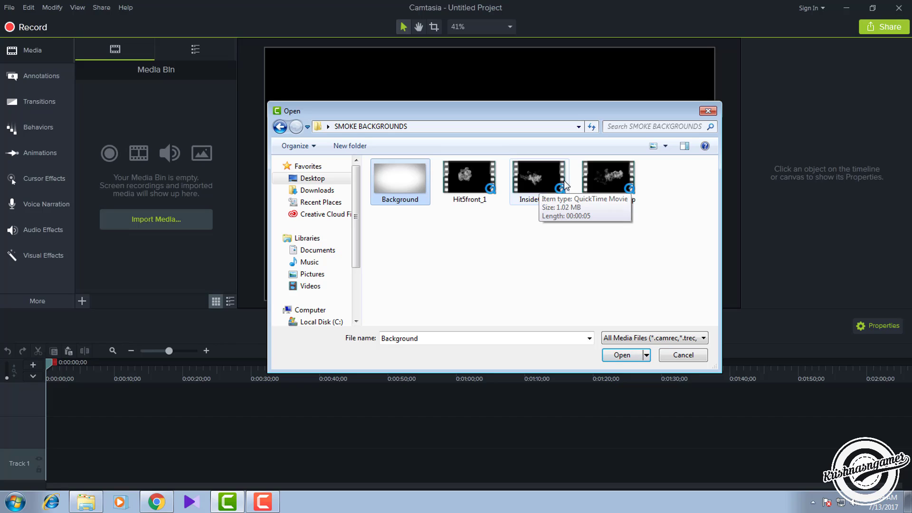
left_click(597, 187, "ctrl")
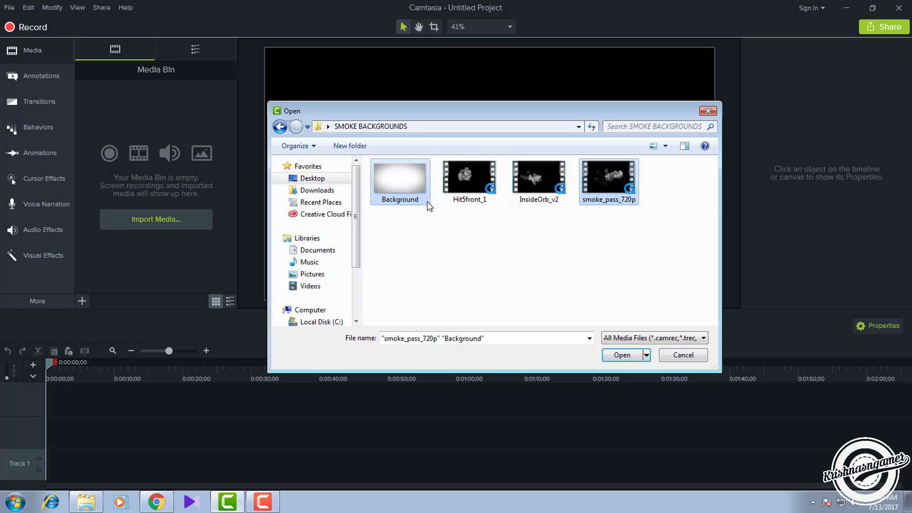
left_click(618, 355)
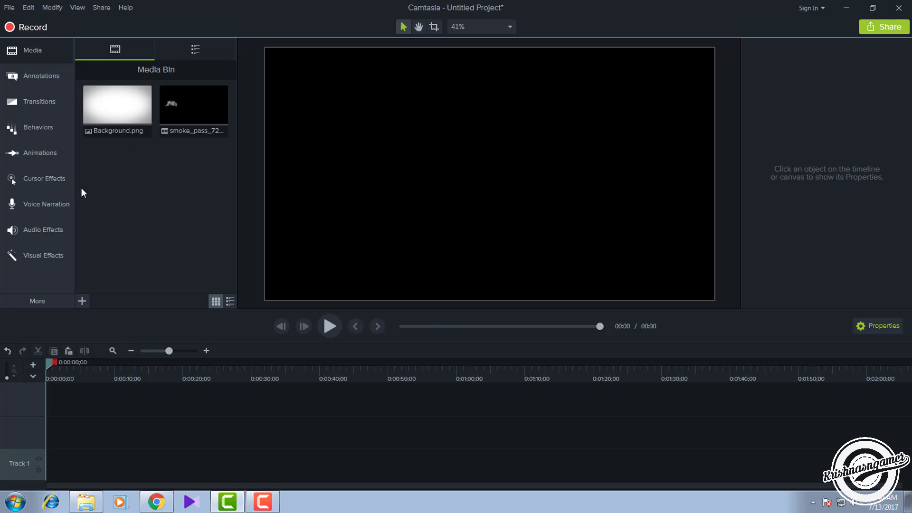
Place Background.png at the start of Track 1 and extend the clip to about 10 seconds.
left_click(104, 123)
left_click_drag(103, 124, 45, 463)
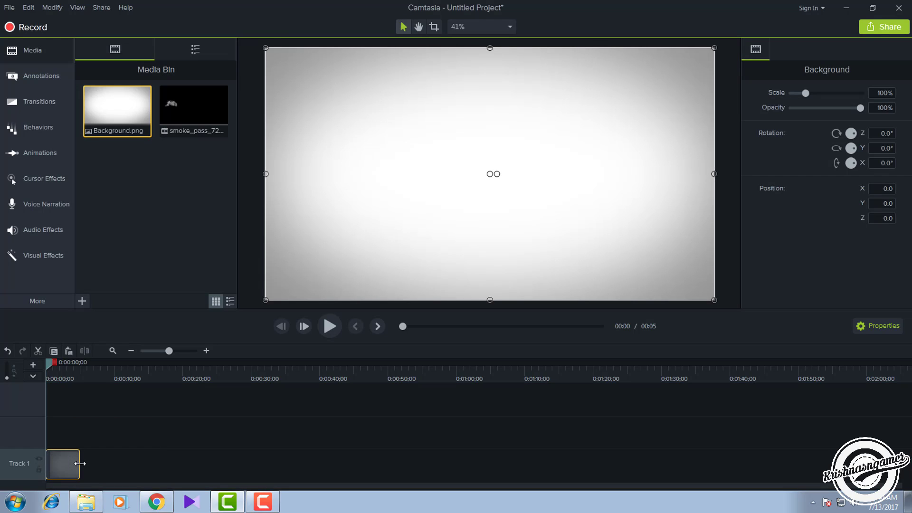
left_click_drag(168, 349, 179, 350)
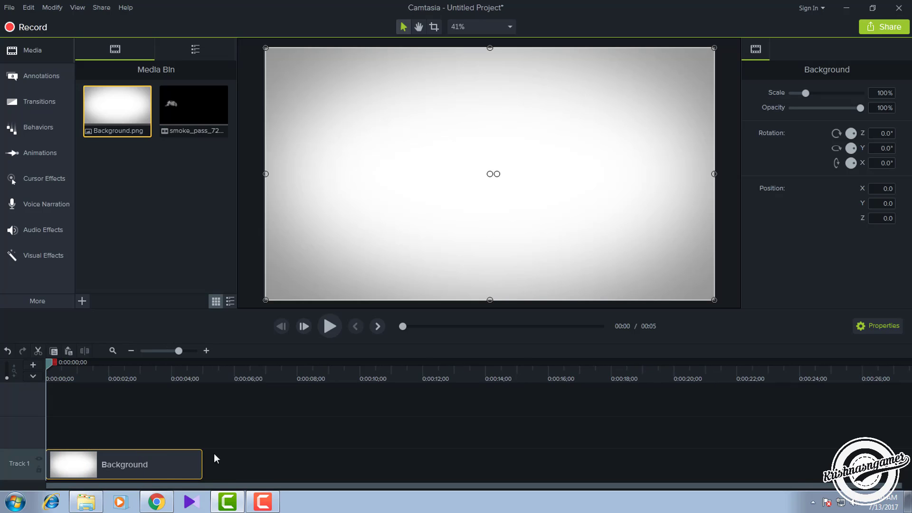
left_click_drag(205, 472, 361, 435)
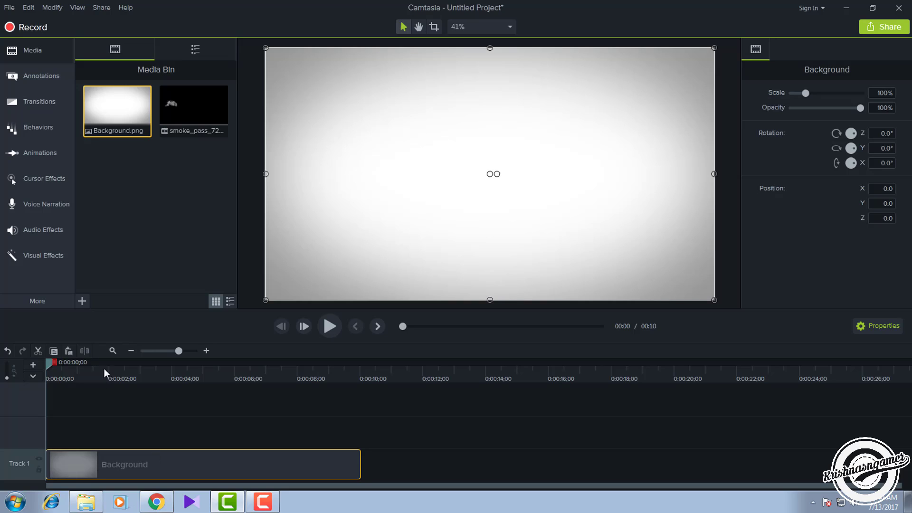
left_click(90, 393)
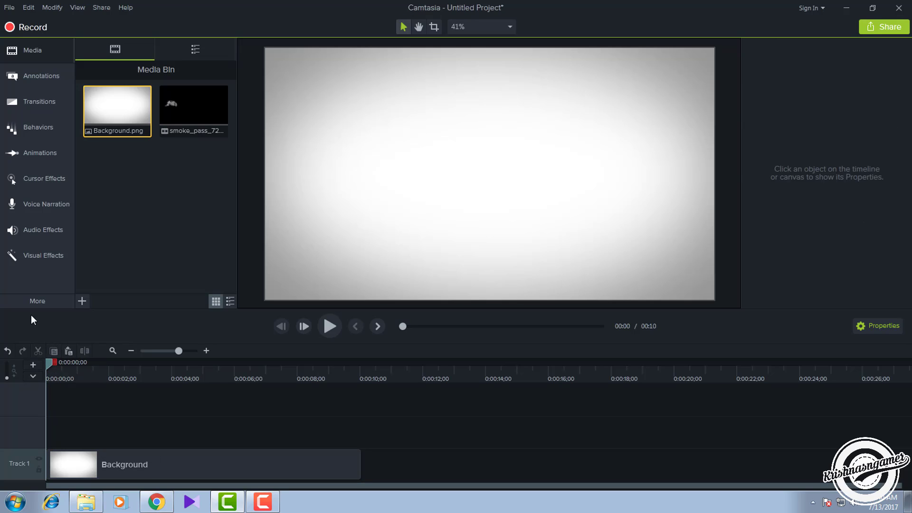
Add a plain text callout on Track 2 starting about 0:00:00;22, with the playhead at its start.
left_click(33, 75)
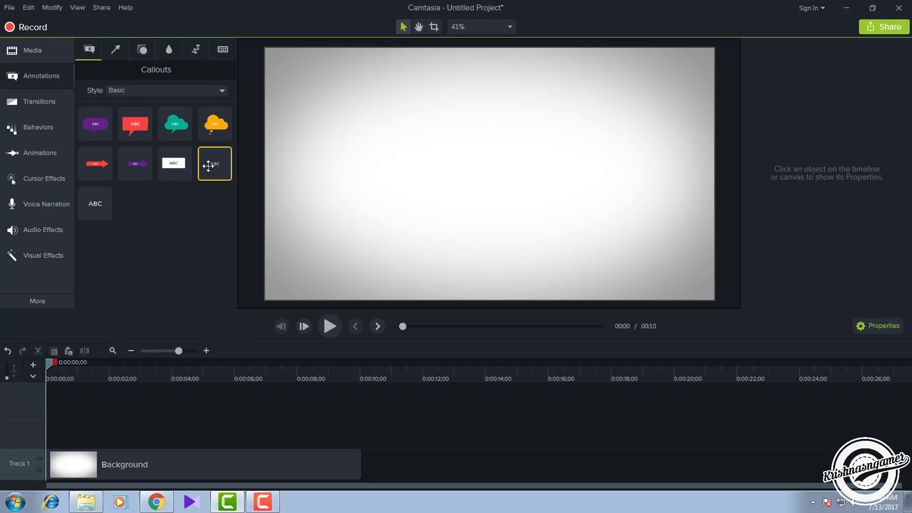
left_click_drag(209, 166, 69, 423)
left_click(69, 485)
left_click(72, 468)
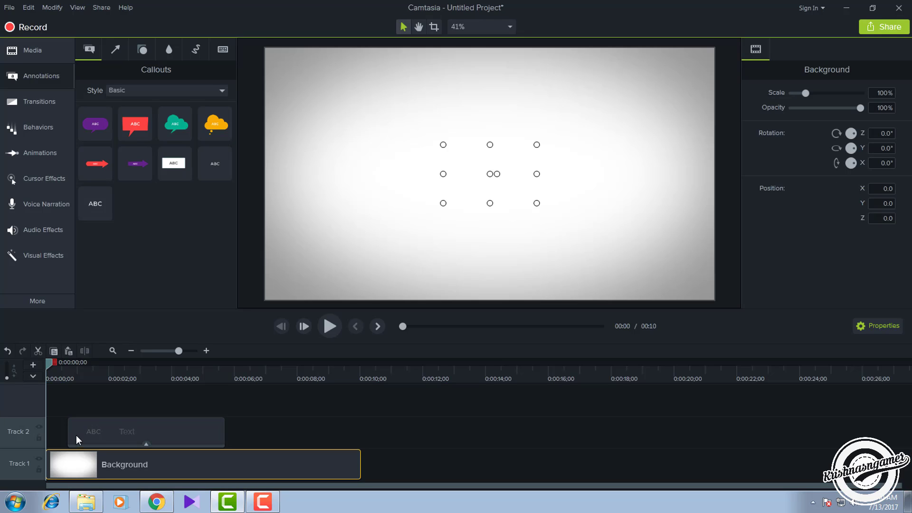
left_click(76, 432)
left_click_drag(51, 365, 72, 371)
left_click(81, 431)
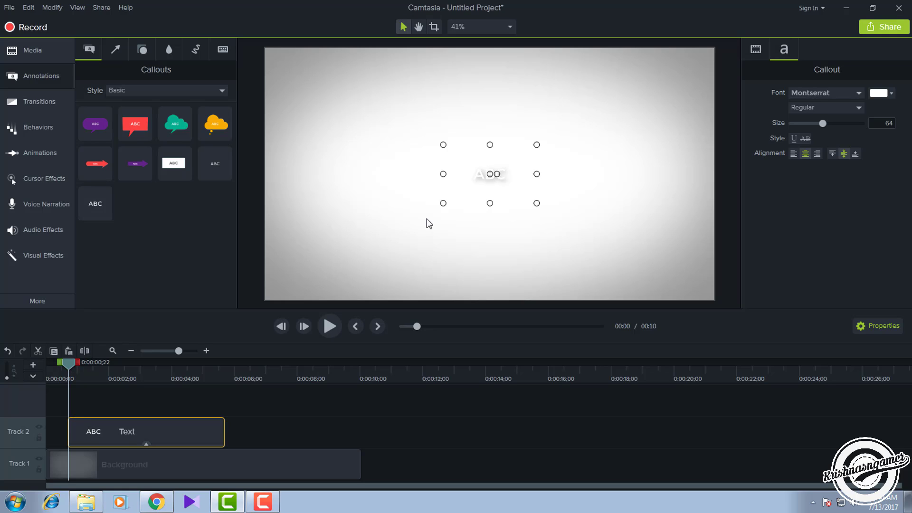
Set the callout text colour to black and its font size to 200.
left_click(873, 95)
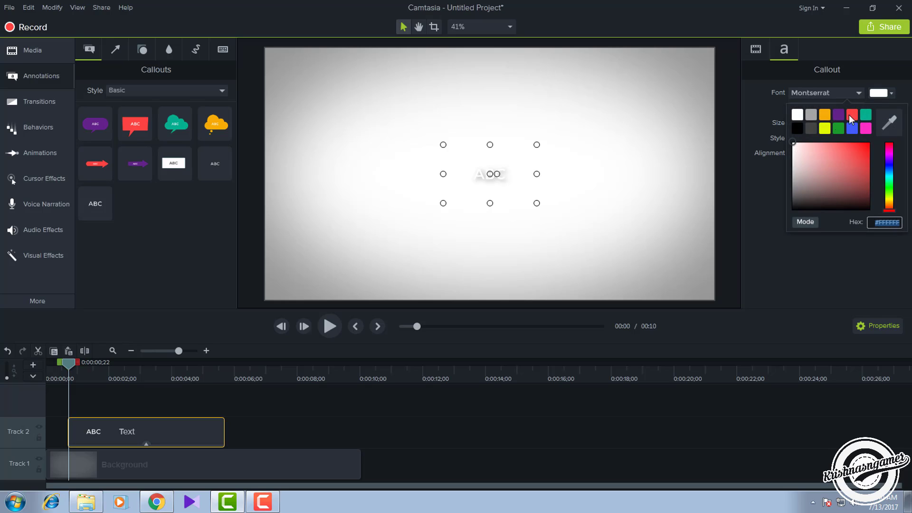
left_click(798, 129)
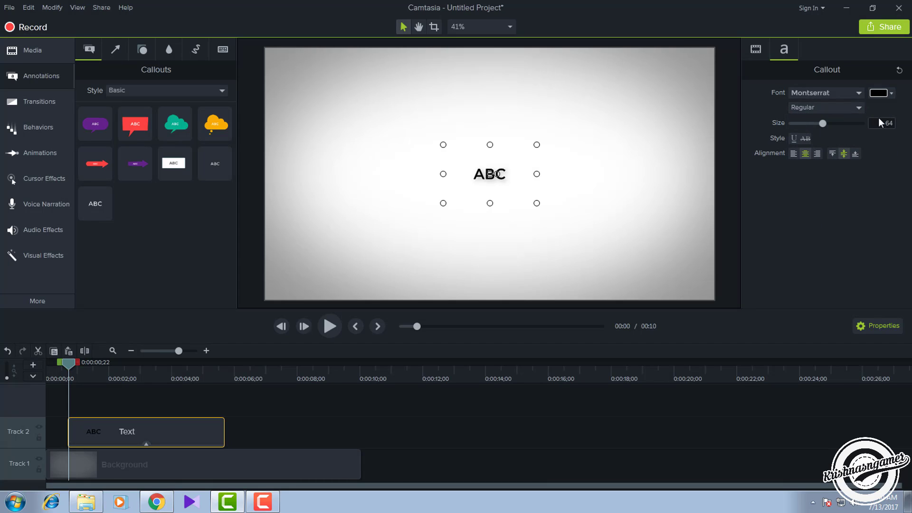
left_click(894, 124)
key("Return")
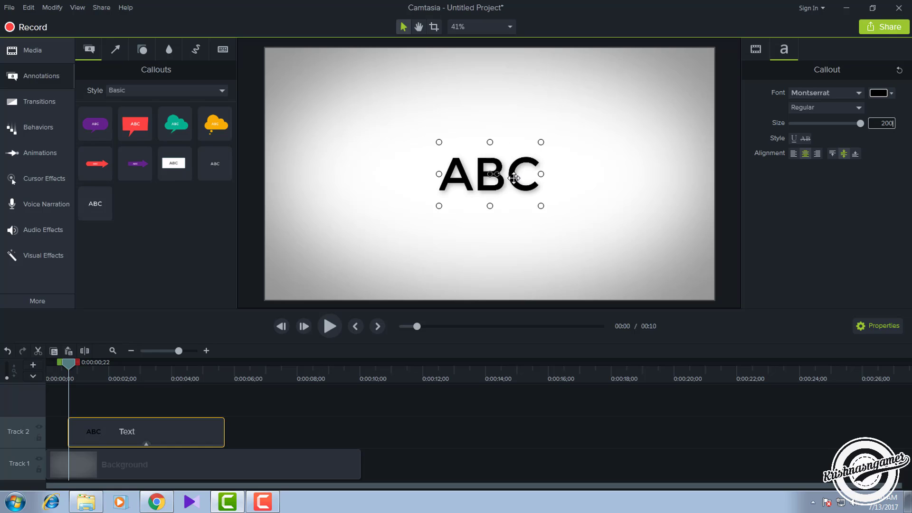
Replace the callout text with the letter "T" and move it into the left half of the canvas.
key("ctrl+z")
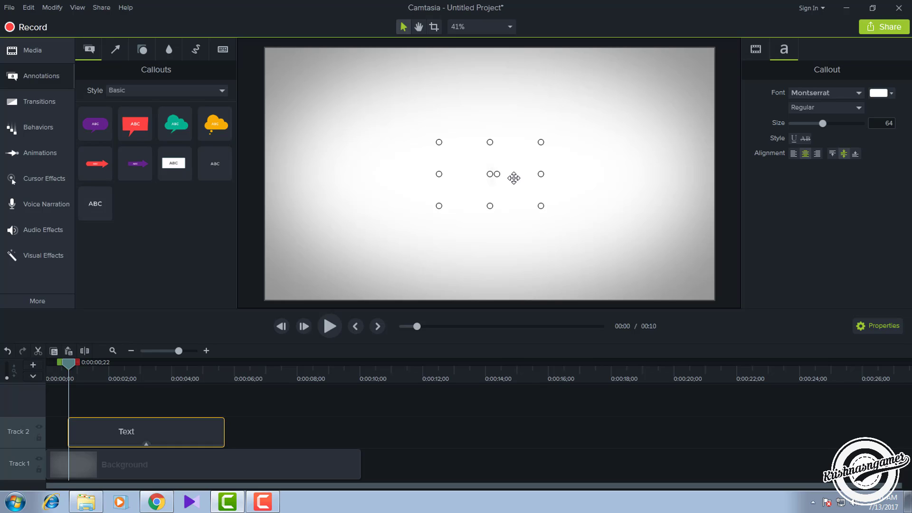
type("T")
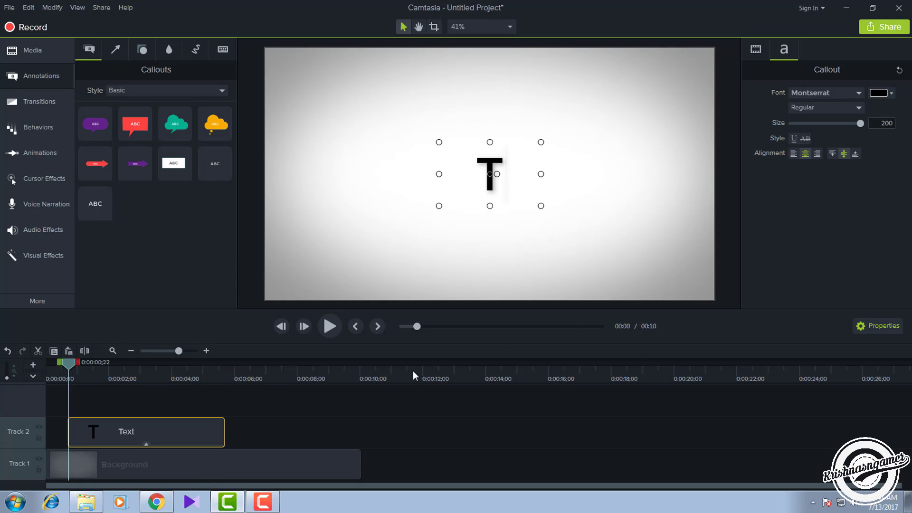
left_click(559, 400)
left_click(497, 160)
left_click_drag(498, 160, 400, 162)
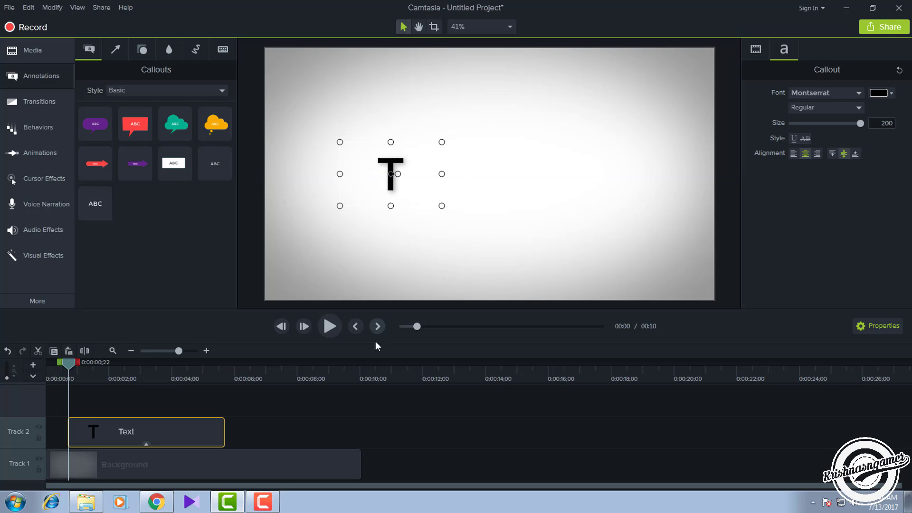
left_click(341, 396)
left_click(380, 192)
Duplicate the T callout onto Track 3, aligned with the original clip, and set the playhead to 0:00:01;15.
left_click(355, 369)
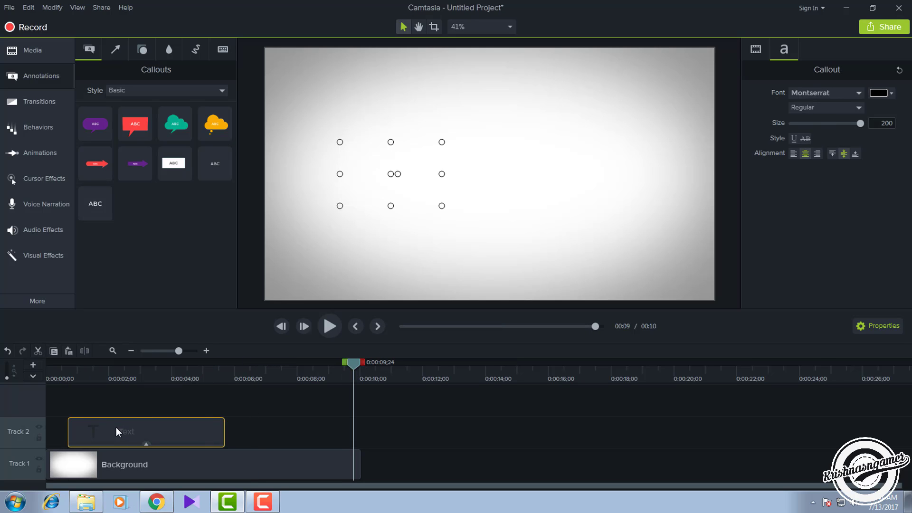
left_click(91, 427)
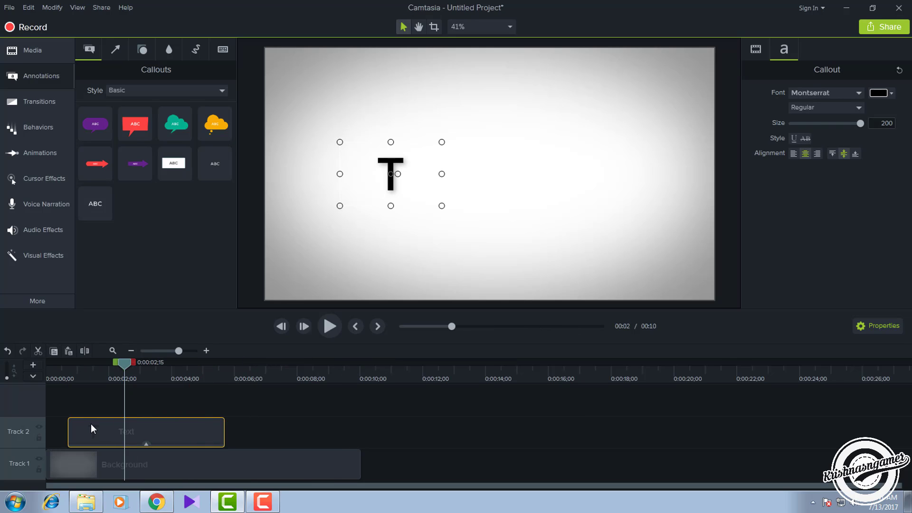
key("ctrl+c")
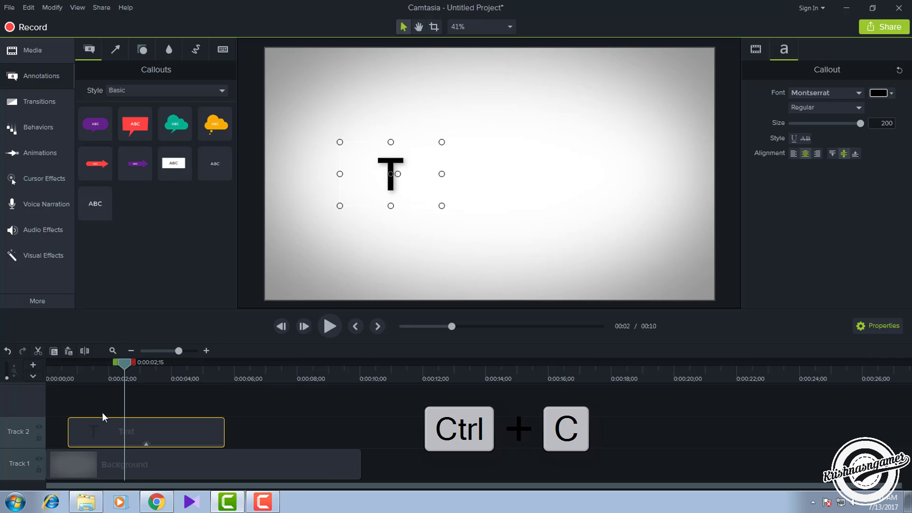
left_click(77, 403)
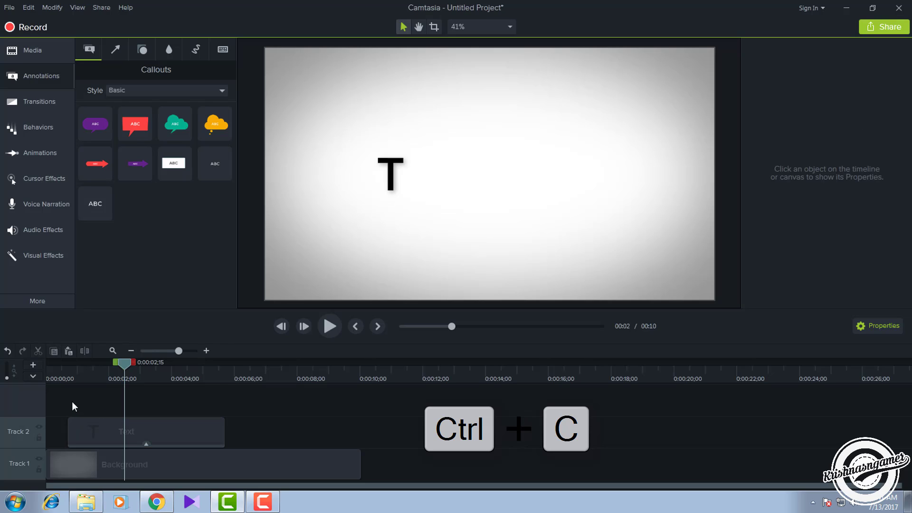
key("ctrl+v")
left_click_drag(171, 401, 127, 406)
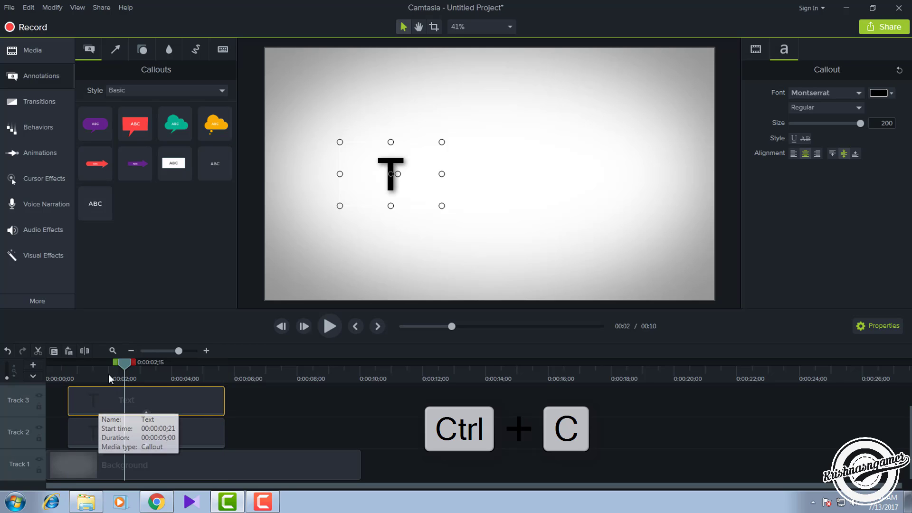
left_click_drag(122, 369, 93, 371)
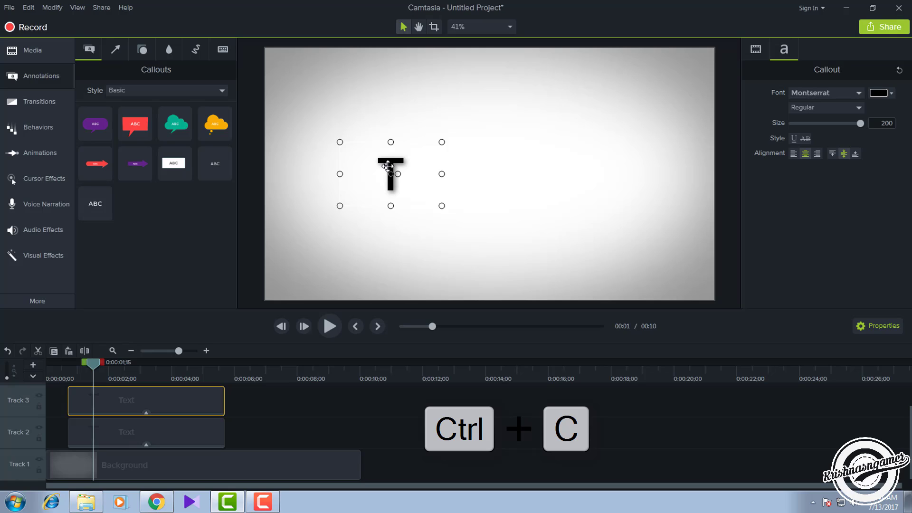
Move the Track 3 callout just beside the T, change its letter to "U" and fine-tune the spacing.
left_click_drag(387, 165, 416, 167)
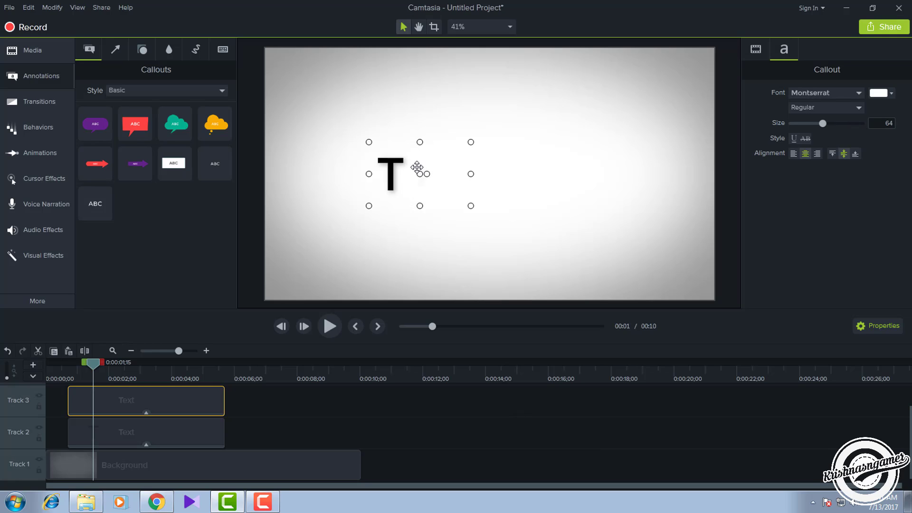
type("u")
key("BackSpace")
type("U")
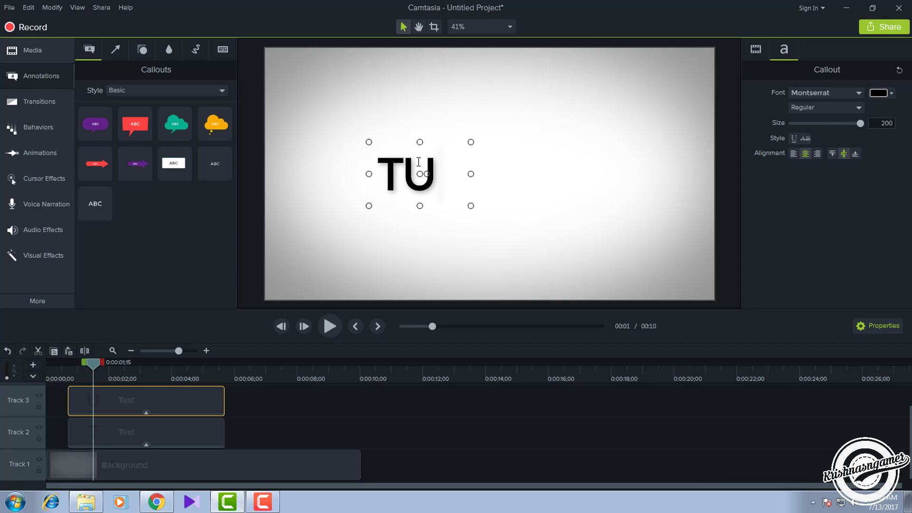
left_click(421, 398)
left_click(168, 402)
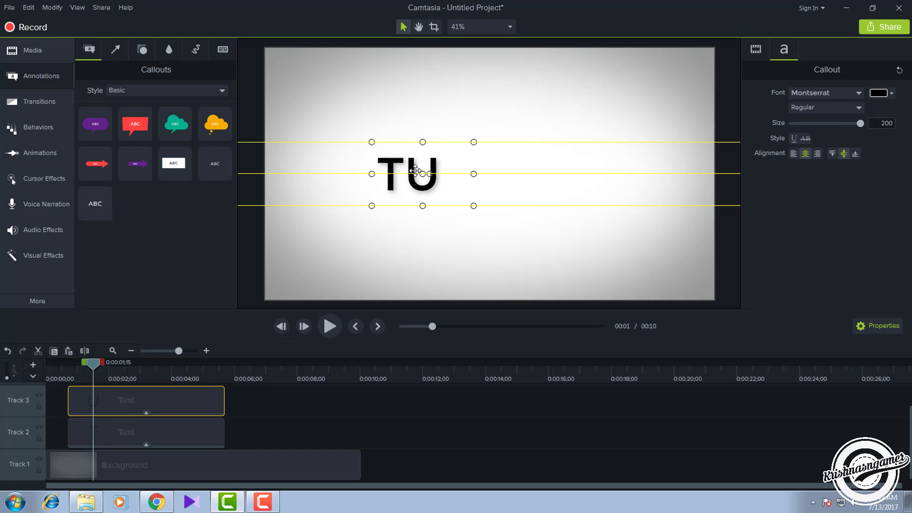
left_click_drag(414, 170, 415, 170)
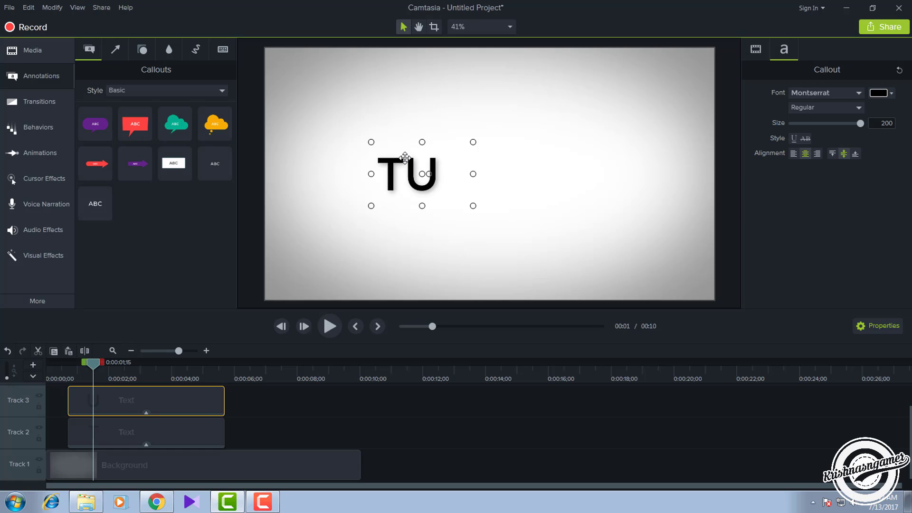
left_click(339, 423)
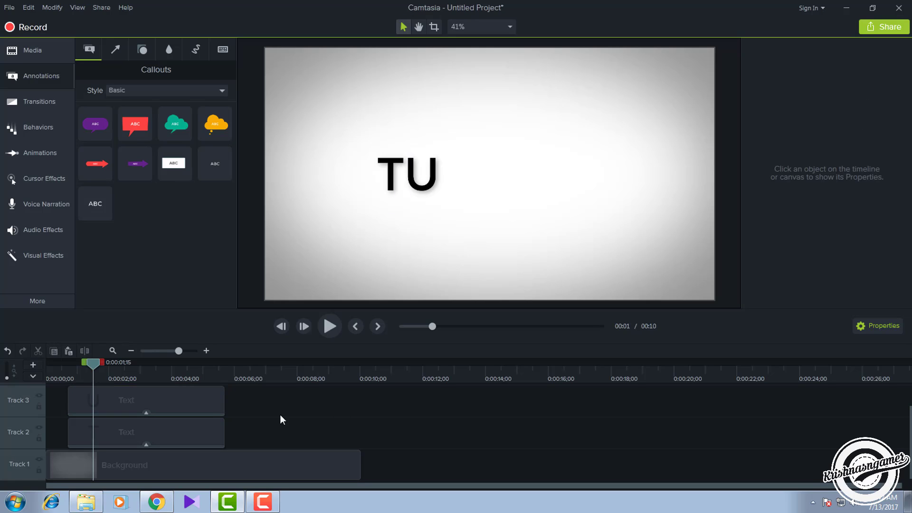
Duplicate the U callout onto Track 4 and align the copy's start with the clips below.
left_click(209, 408)
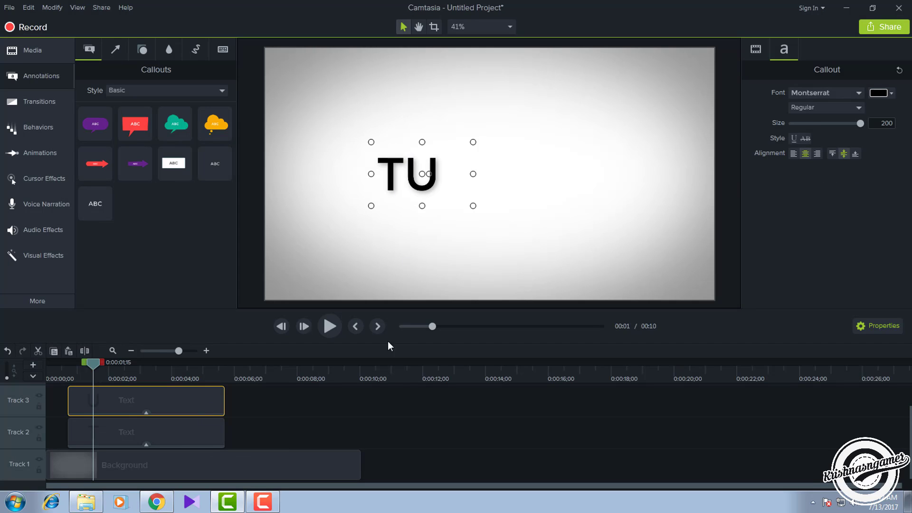
left_click(368, 390)
left_click(146, 397)
key("ctrl+v")
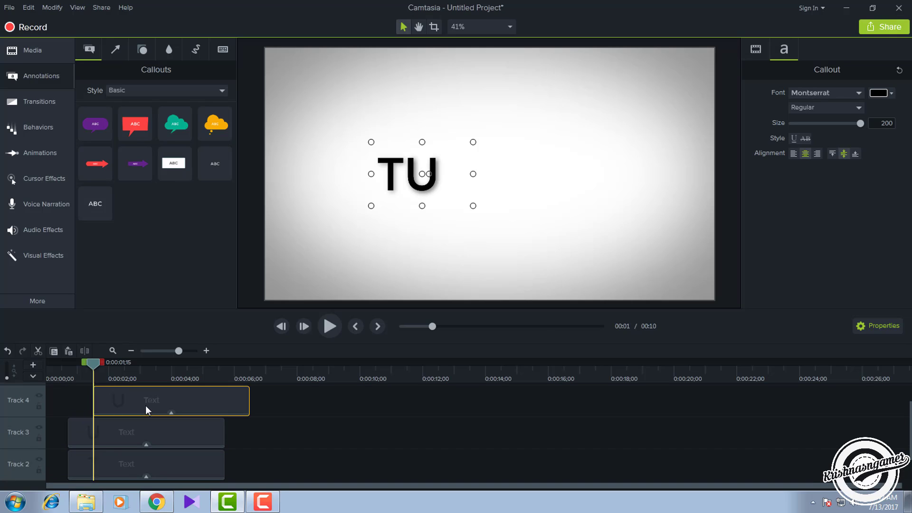
left_click_drag(148, 409, 137, 412)
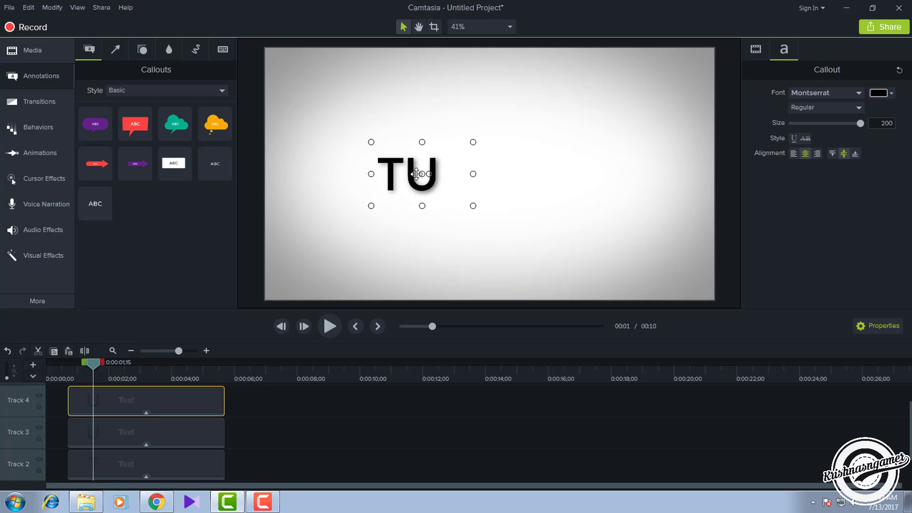
Move the Track 4 copy to the right of the U on the canvas and change its letter to "T".
left_click_drag(421, 174, 447, 173)
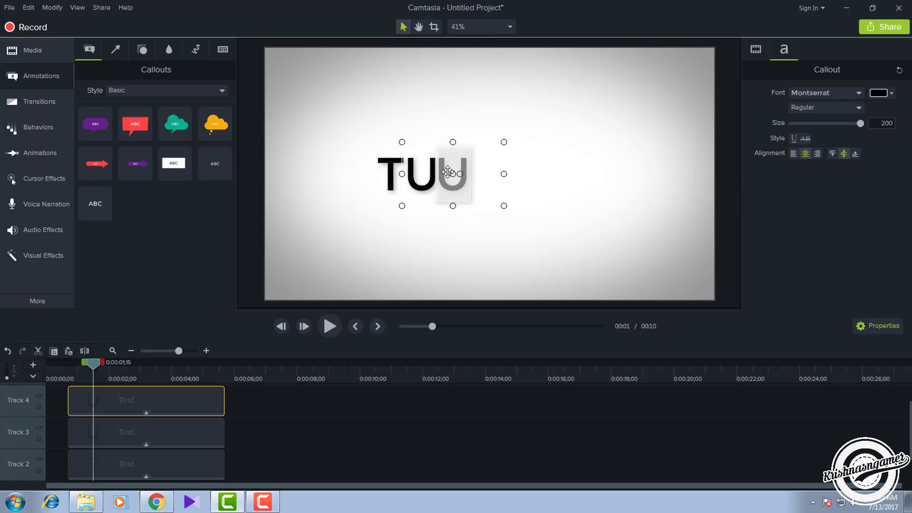
key("ctrl+z")
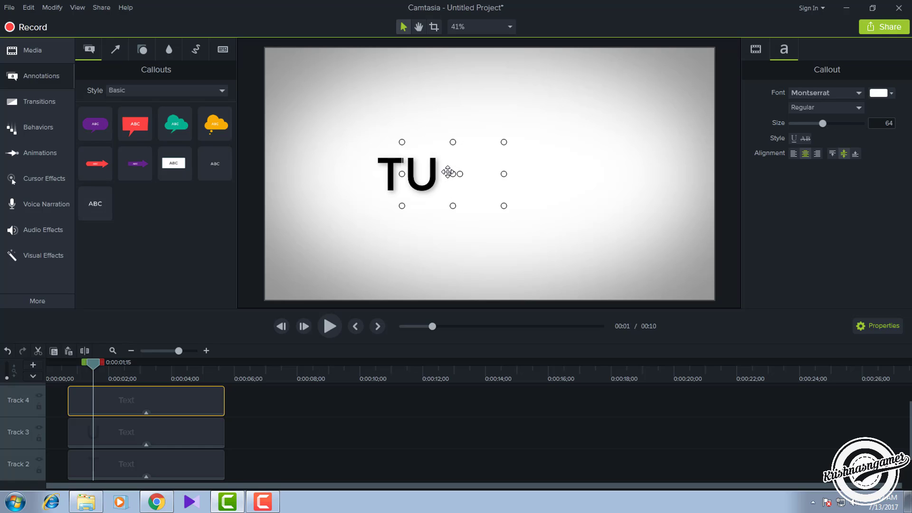
key("ctrl+z")
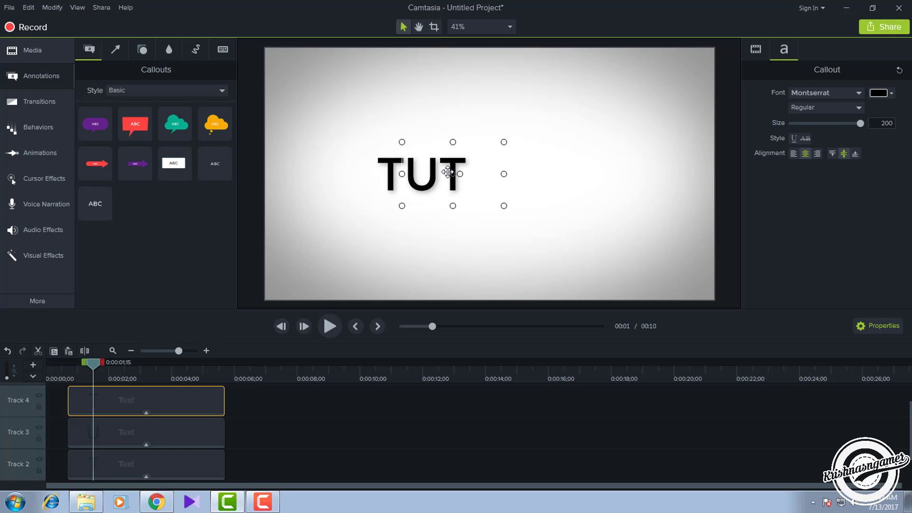
Add further duplicate callouts on Tracks 5 and 6, lettered "O" and "R", continuing the word on the canvas.
left_click(232, 404)
left_click(192, 401)
key("ctrl+v")
key("ctrl+v")
left_click_drag(483, 174, 600, 165)
type("R")
Add duplicate callouts on Tracks 7, 8 and 9, lettered "I", "A" and "L", to complete the word TUTORIAL.
key("ctrl+v")
type("I")
key("ctrl+v")
type("A")
key("ctrl+v")
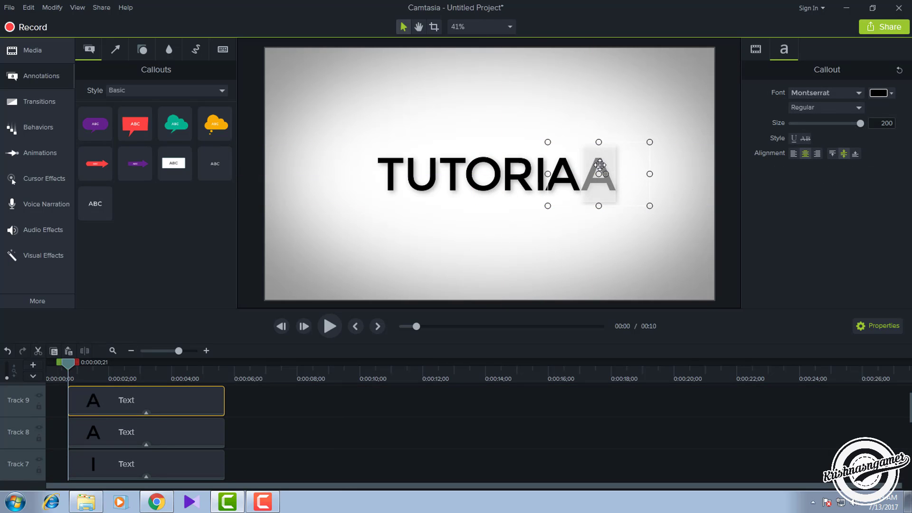
type("L")
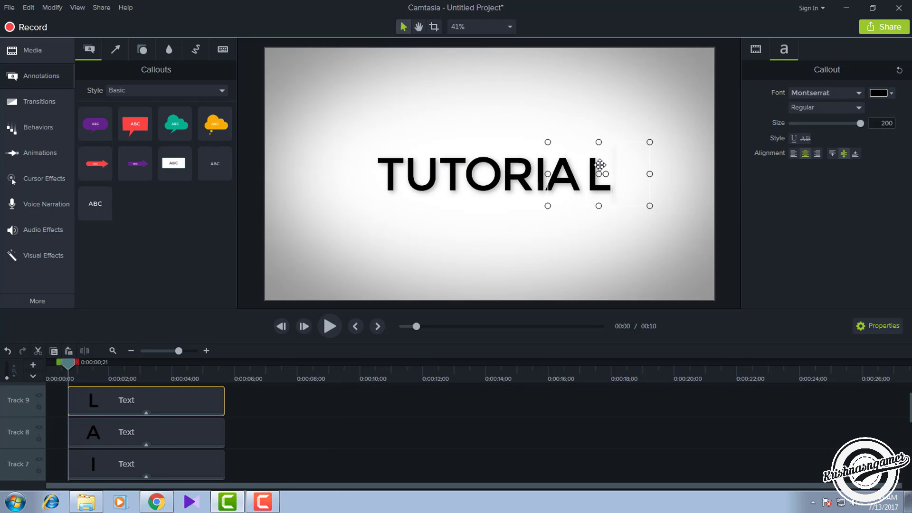
left_click(455, 424)
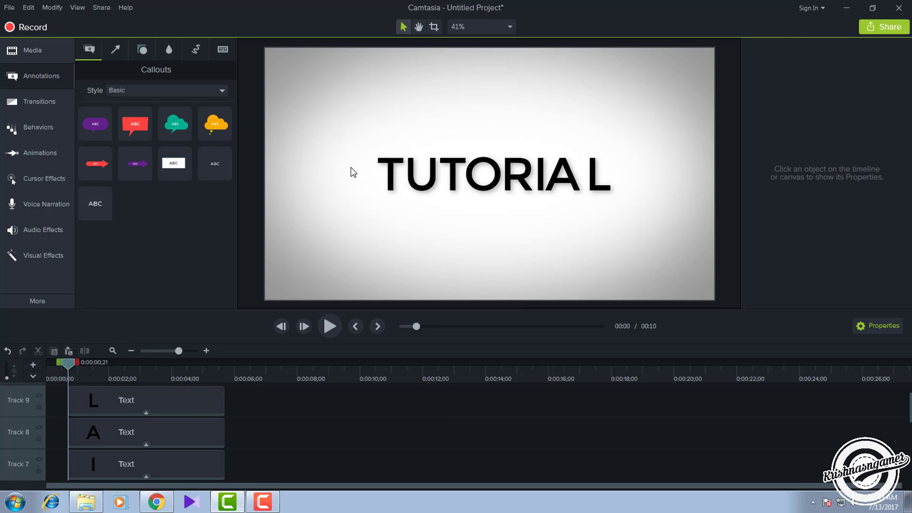
Review the separate letter callouts on Tracks 2 to 9, checking which letter each track holds.
left_click(189, 395)
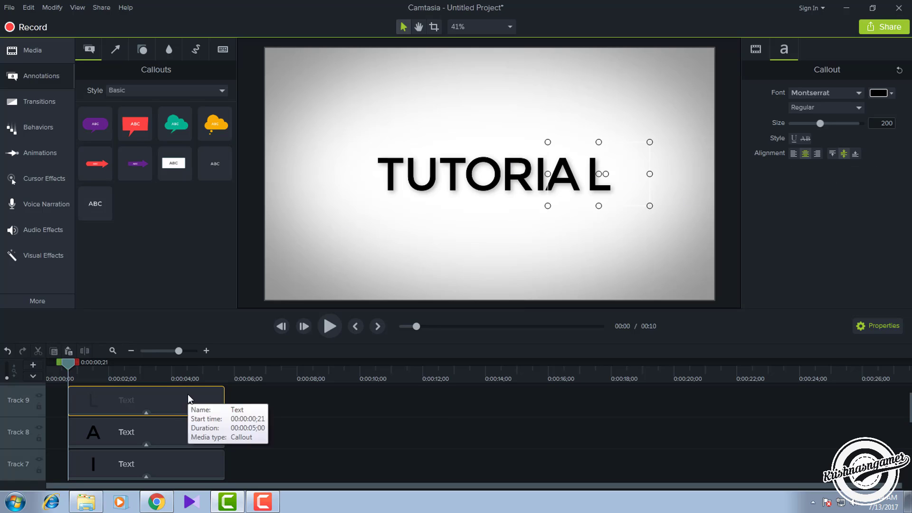
left_click(171, 416)
left_click(163, 433)
scroll(163, 433, "down", 6)
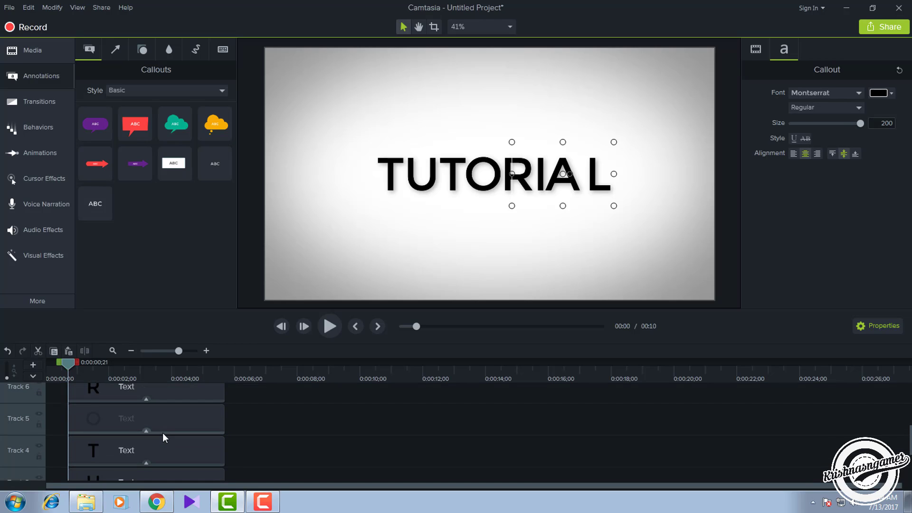
left_click(154, 429)
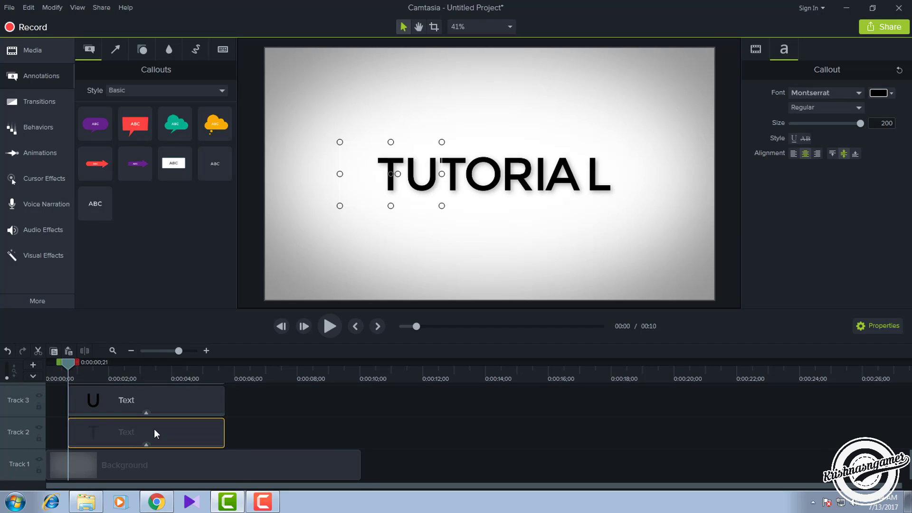
scroll(154, 430, "up", 1)
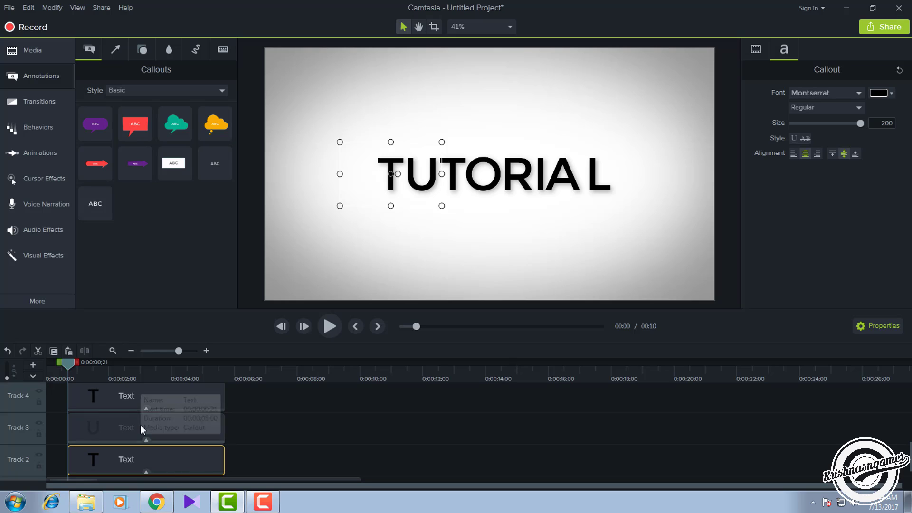
left_click(141, 425)
scroll(139, 426, "up", 1)
left_click(139, 426)
scroll(140, 420, "up", 1)
left_click(141, 418)
scroll(141, 417, "up", 1)
scroll(138, 423, "up", 1)
left_click(135, 431)
left_click(142, 412)
scroll(142, 412, "up", 2)
left_click(144, 421)
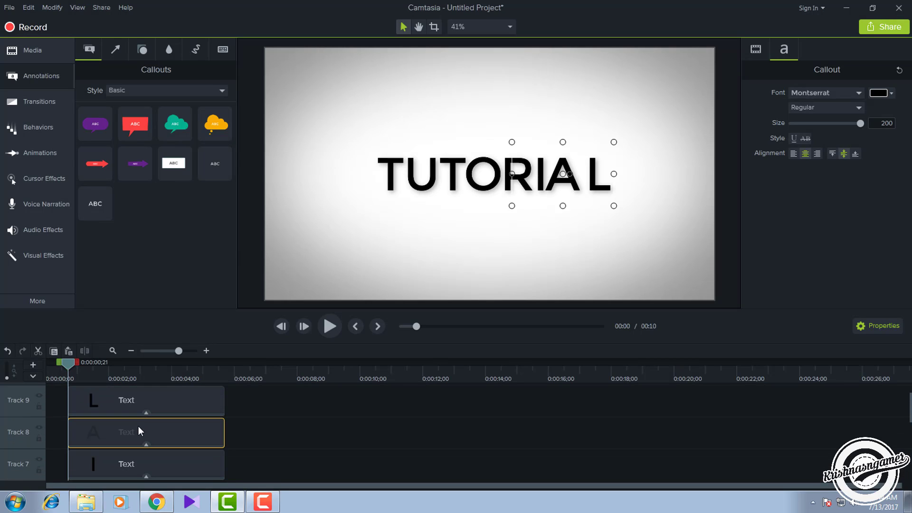
left_click(145, 413)
scroll(145, 412, "up", 1)
scroll(142, 418, "down", 7)
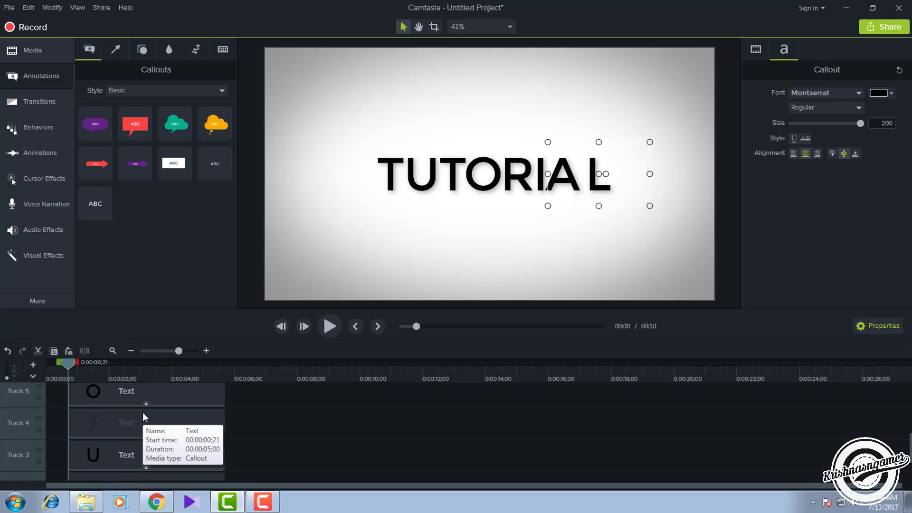
left_click(110, 422)
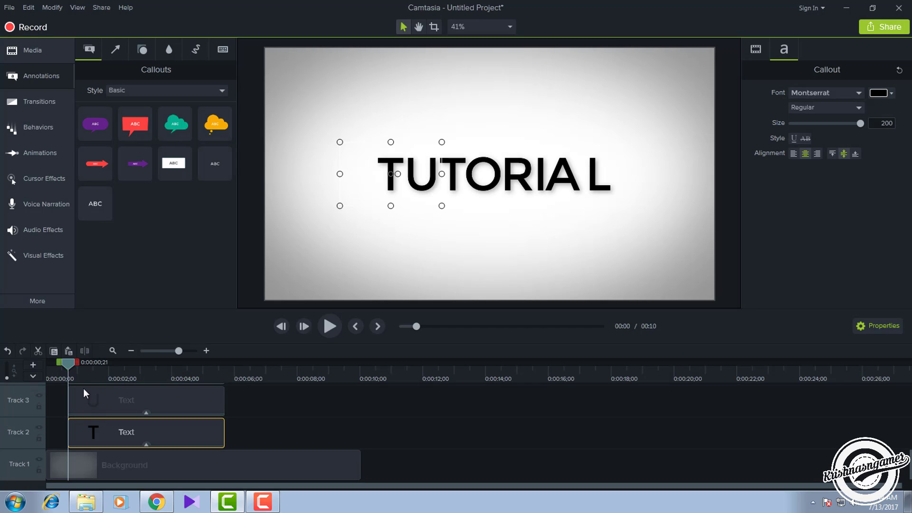
left_click(326, 450)
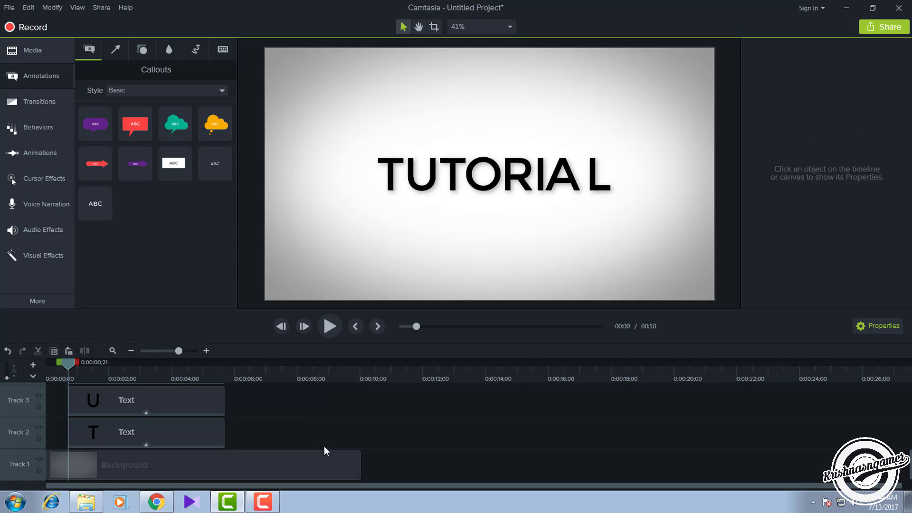
Apply the Fade transition to the start of the letter callouts on Tracks 2, 3, 4 and 5.
left_click(28, 109)
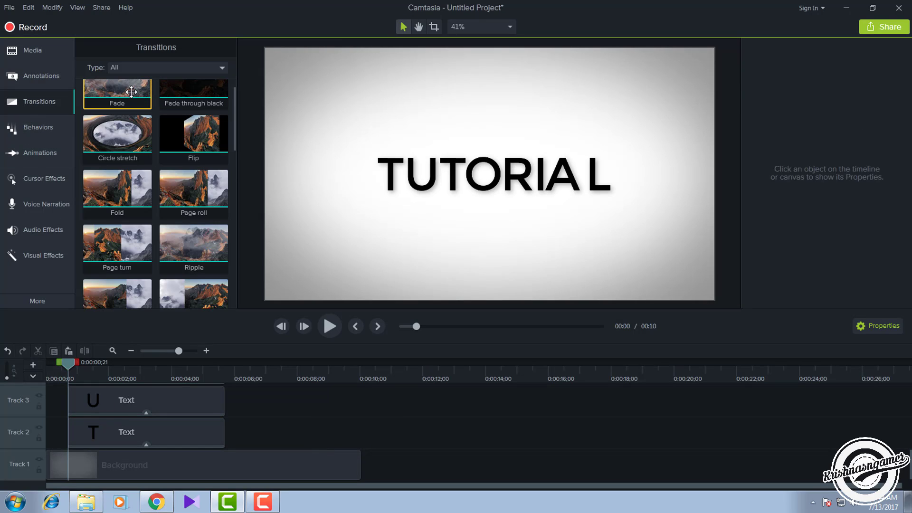
left_click_drag(132, 92, 73, 424)
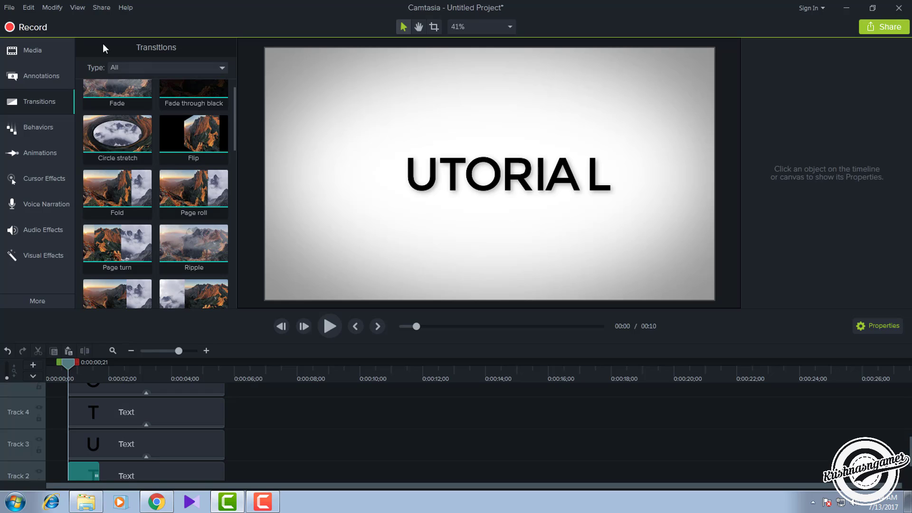
left_click_drag(100, 97, 60, 431)
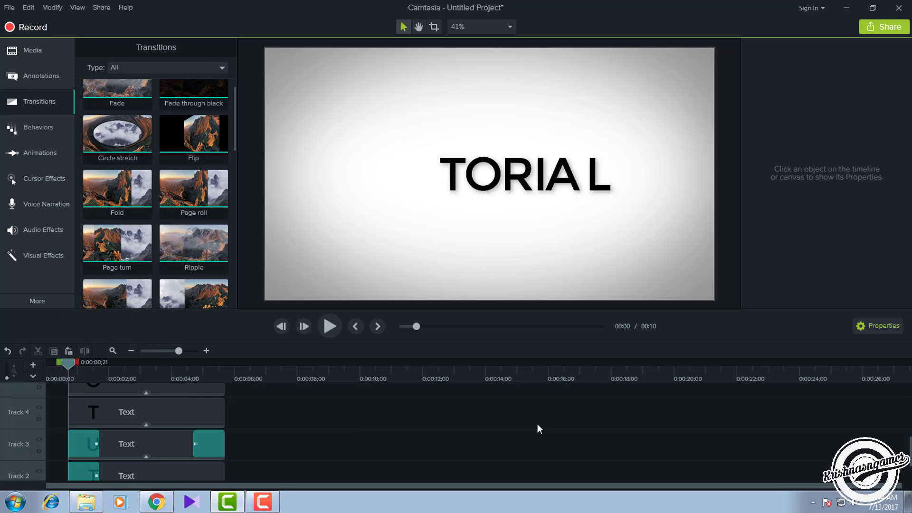
left_click_drag(117, 93, 82, 435)
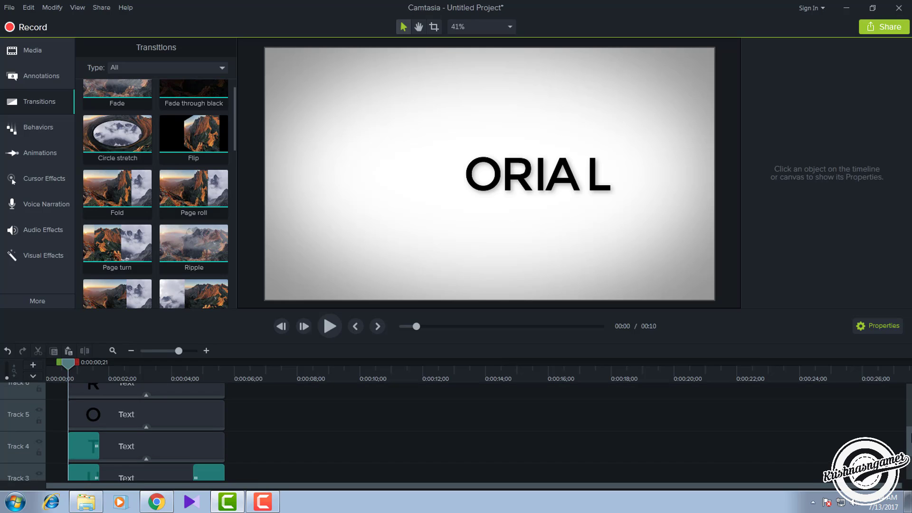
left_click_drag(117, 95, 80, 417)
Apply the Fade transition to the start of the letter callouts on Tracks 6, 7, 8 and 9.
scroll(757, 421, "up", 2)
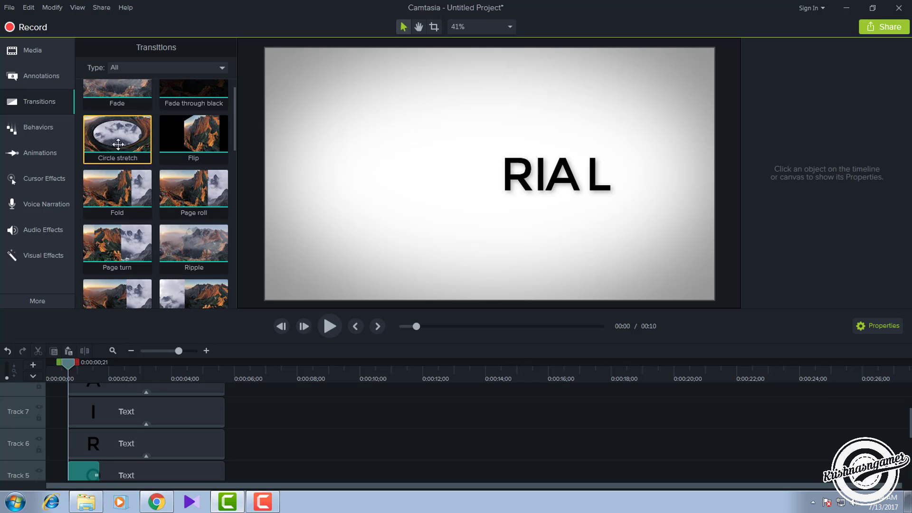
left_click_drag(116, 232, 86, 451)
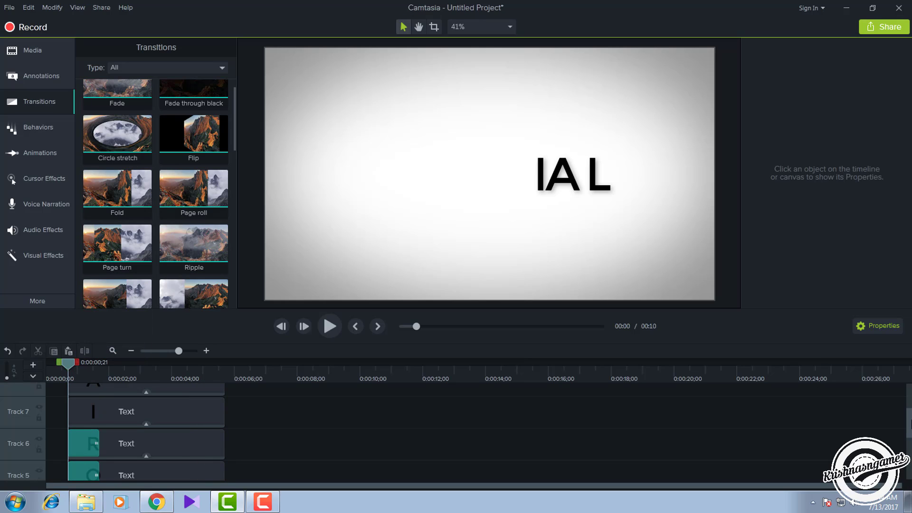
scroll(818, 390, "up", 1)
left_click_drag(117, 89, 84, 430)
left_click_drag(114, 89, 82, 406)
scroll(147, 428, "up", 1)
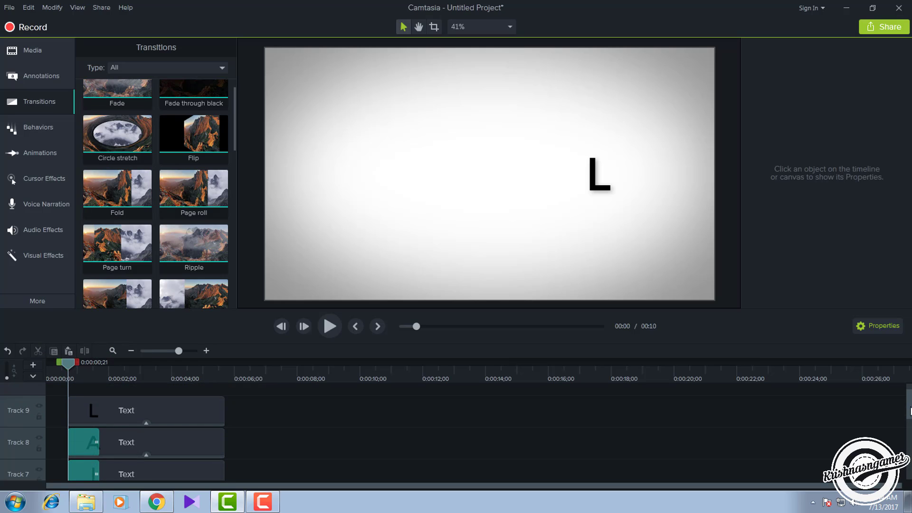
left_click_drag(102, 85, 85, 400)
Play the timeline from the beginning to preview the fade-in of the letters.
left_click_drag(426, 326, 400, 329)
left_click(325, 322)
left_click(329, 321)
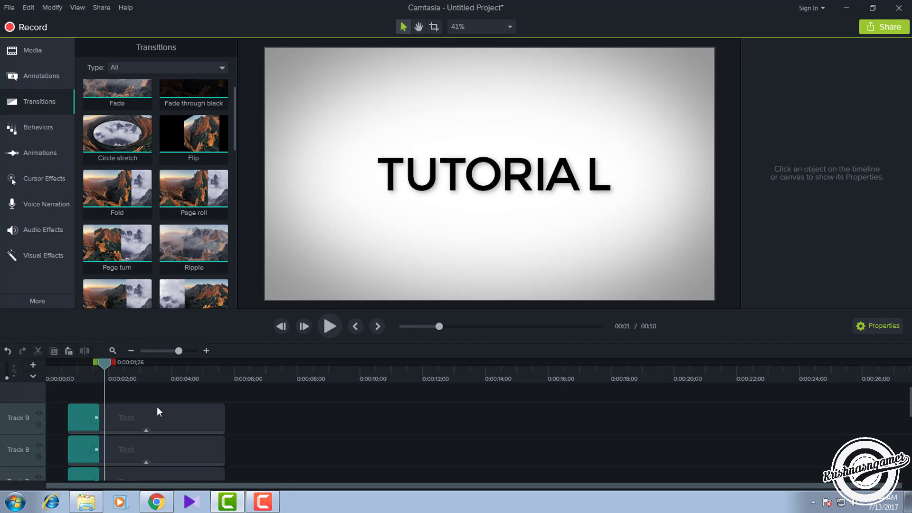
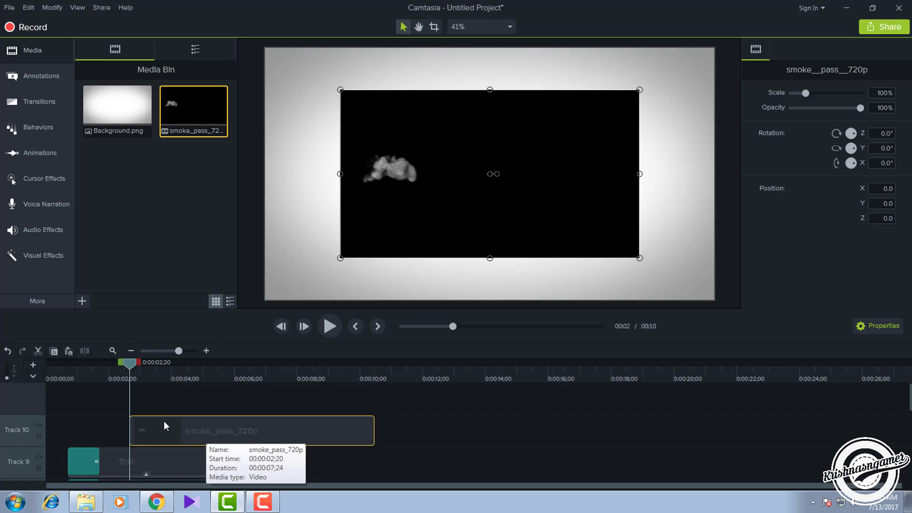
Delete the Fade transition at the end of the U callout on Track 3.
scroll(171, 428, "down", 5)
left_click(212, 435)
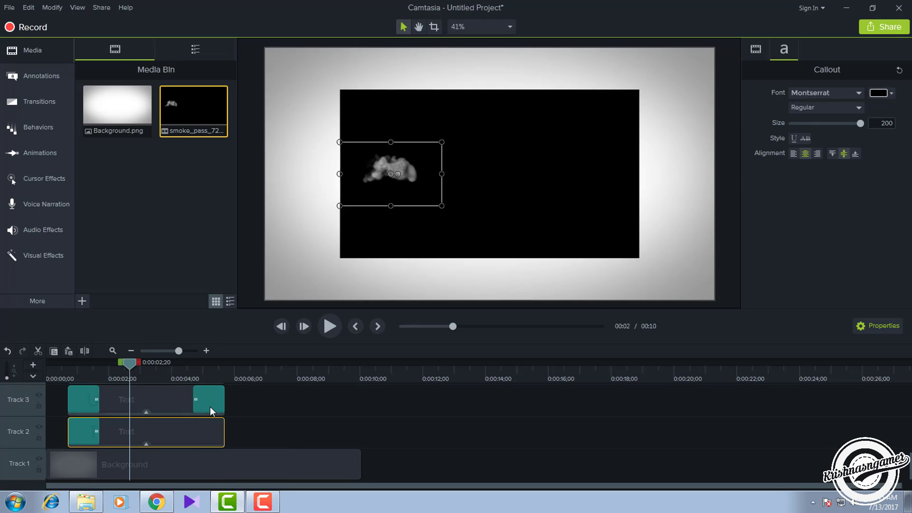
left_click(210, 405)
scroll(166, 402, "up", 1)
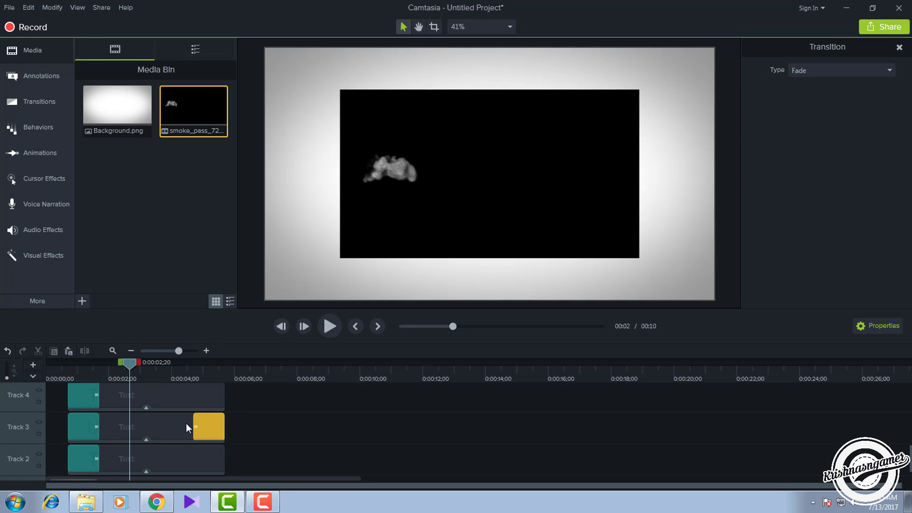
left_click(196, 424)
scroll(199, 424, "up", 3)
scroll(199, 424, "down", 3)
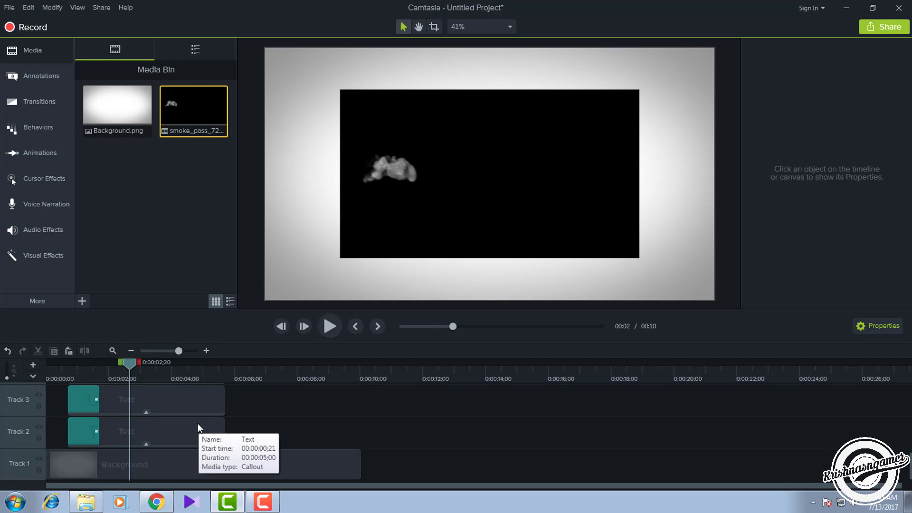
left_click(198, 423)
left_click(179, 395, "ctrl")
scroll(178, 424, "up", 2)
left_click(177, 424)
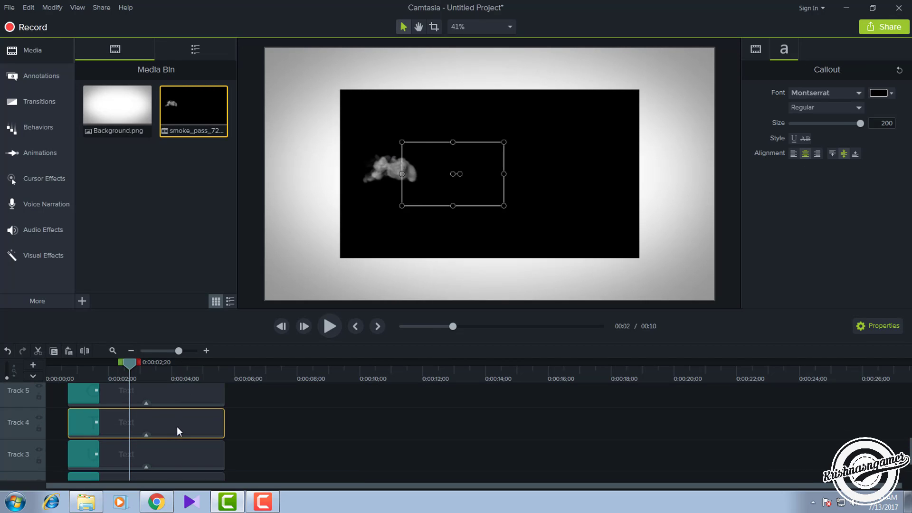
left_click(171, 445, "ctrl")
left_click(165, 473, "ctrl")
scroll(171, 445, "up", 1)
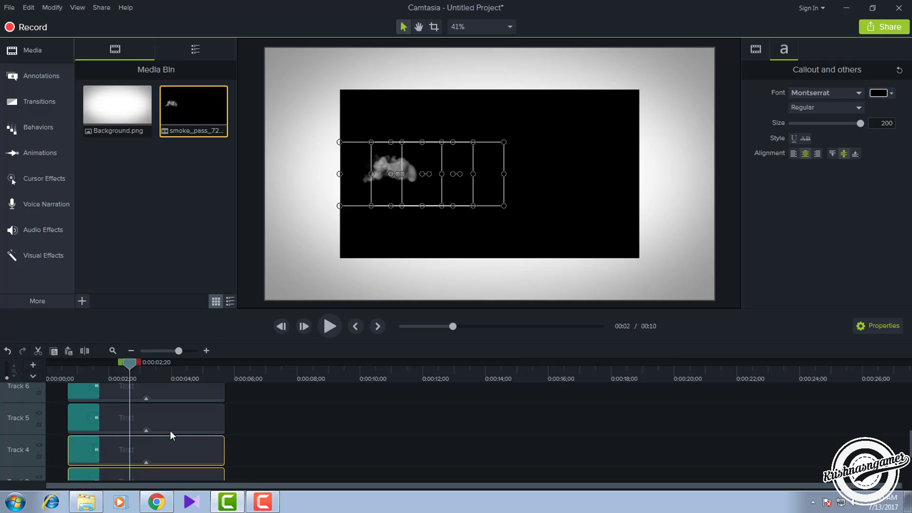
left_click(178, 407, "ctrl")
scroll(175, 405, "up", 2)
left_click(174, 407, "ctrl")
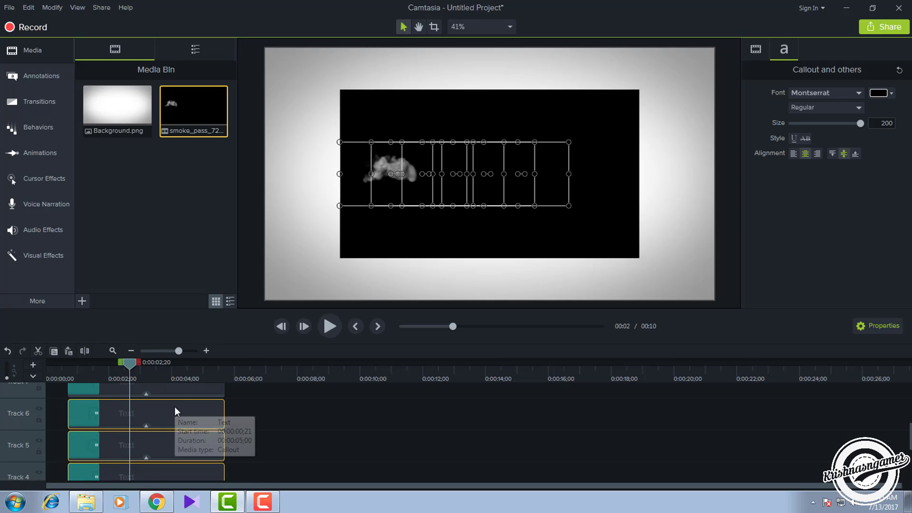
left_click(183, 392, "ctrl")
scroll(183, 393, "up", 2)
left_click(178, 407)
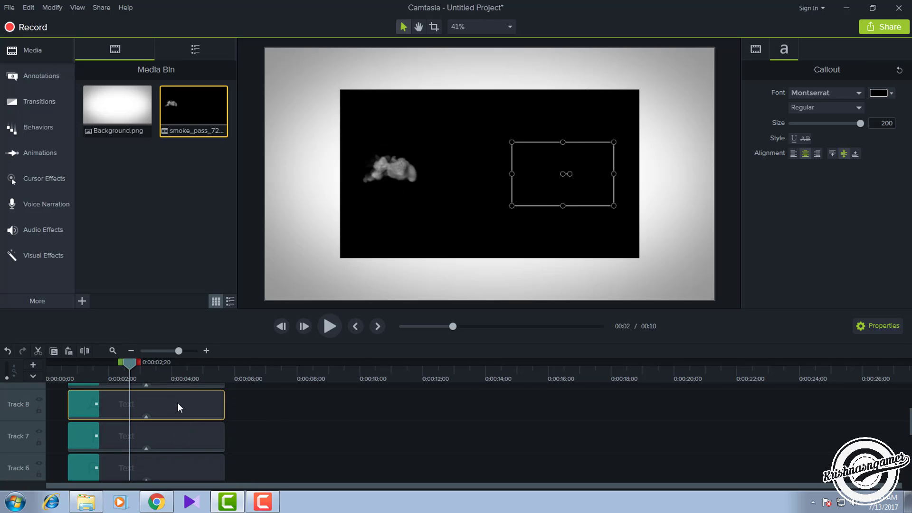
Extend all eight letter callouts on Tracks 2 to 9 so they end together with the smoke clip.
scroll(177, 403, "up", 1)
scroll(178, 403, "down", 2)
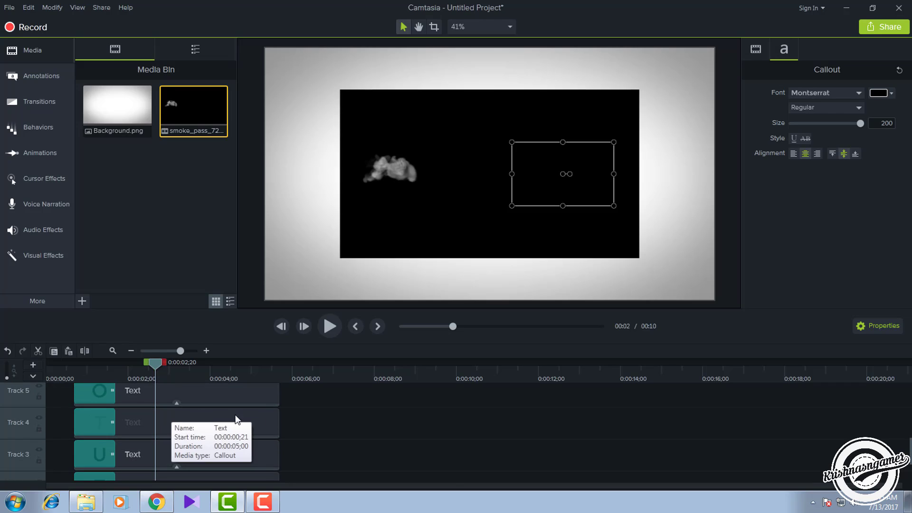
scroll(163, 404, "down", 3)
left_click(174, 351)
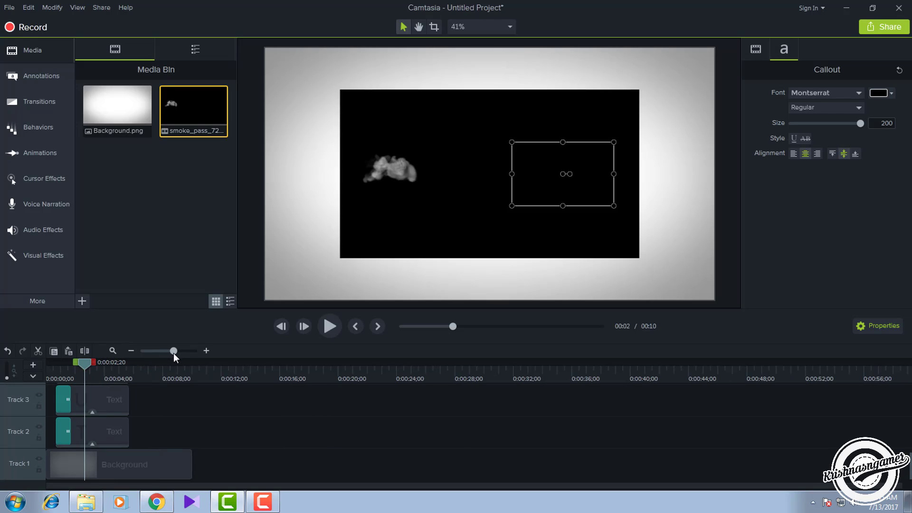
scroll(231, 443, "up", 7)
key("ctrl+a")
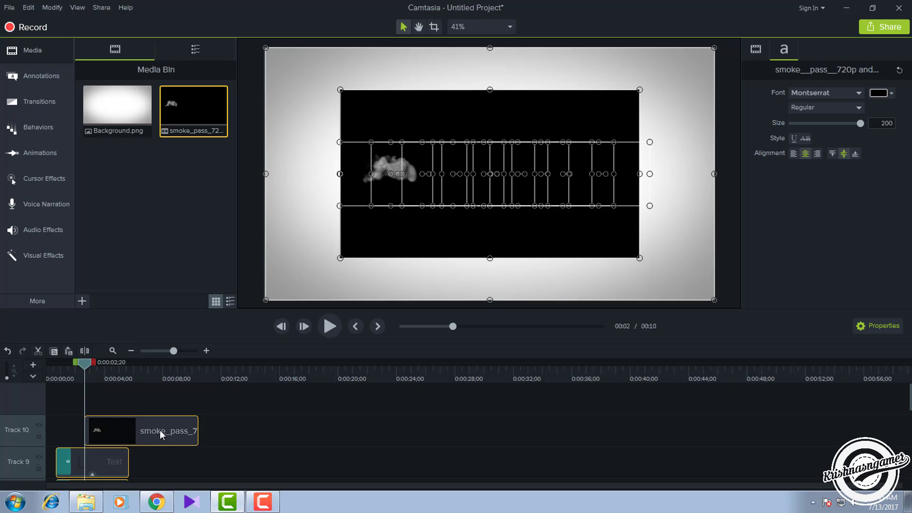
scroll(161, 432, "down", 7)
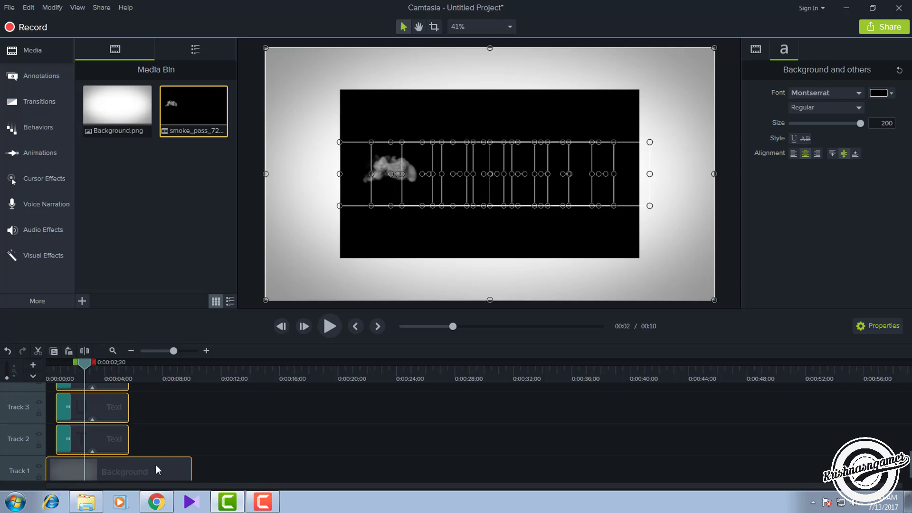
left_click(156, 464, "ctrl")
left_click_drag(128, 443, 192, 443)
scroll(205, 435, "up", 2)
scroll(206, 429, "up", 5)
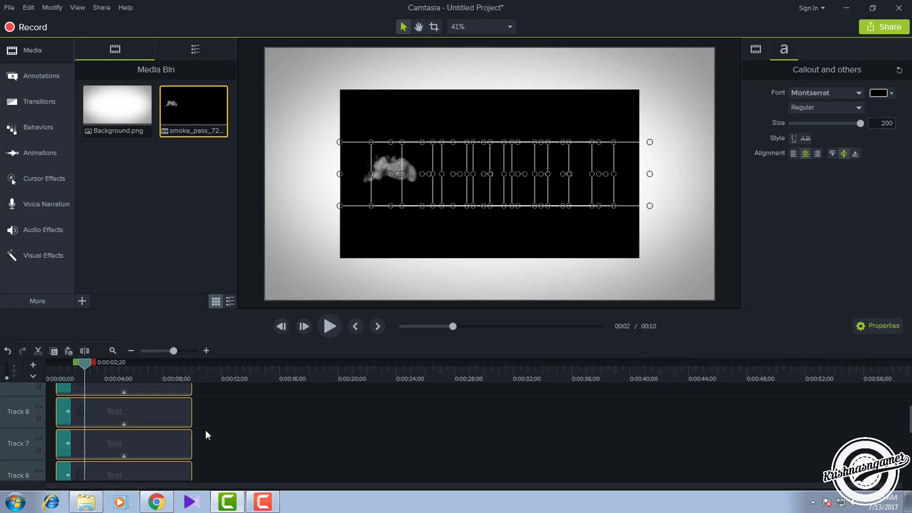
left_click_drag(192, 427, 198, 429)
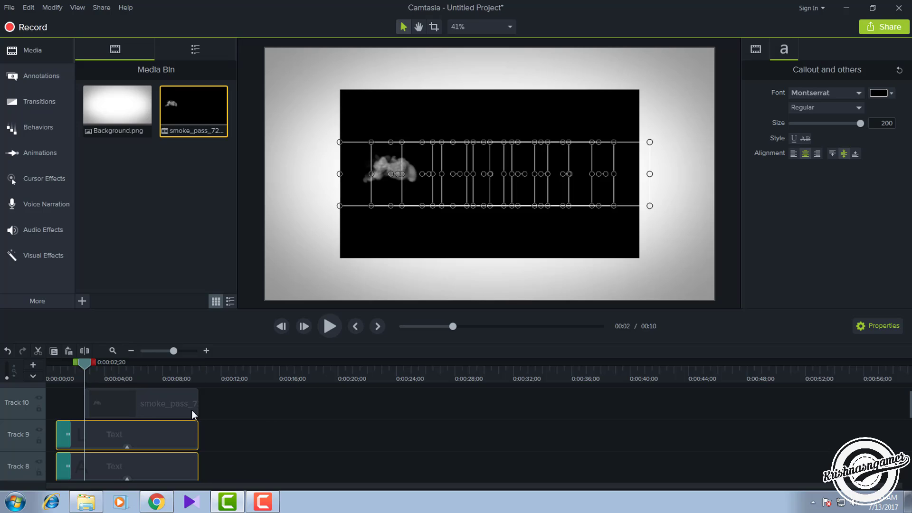
left_click(230, 418)
Apply the Remove a Color visual effect to the smoke clip on Track 10.
left_click(125, 401)
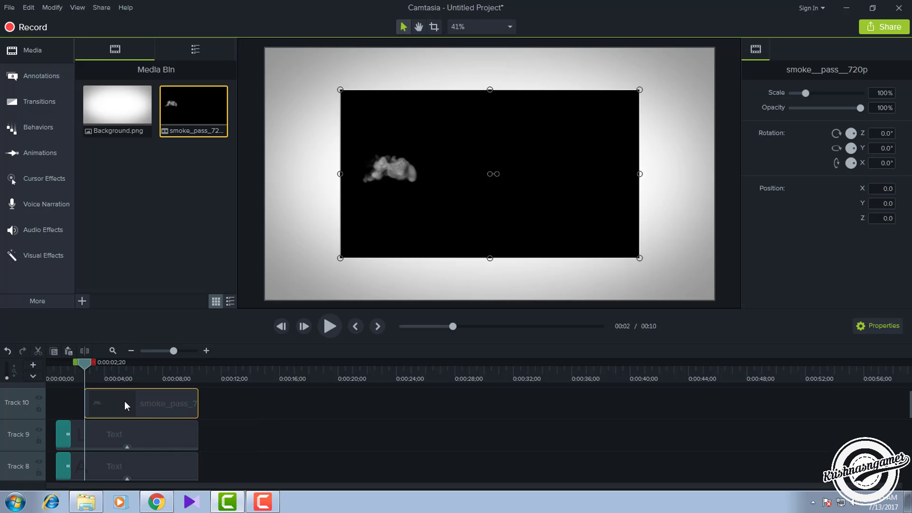
left_click(41, 249)
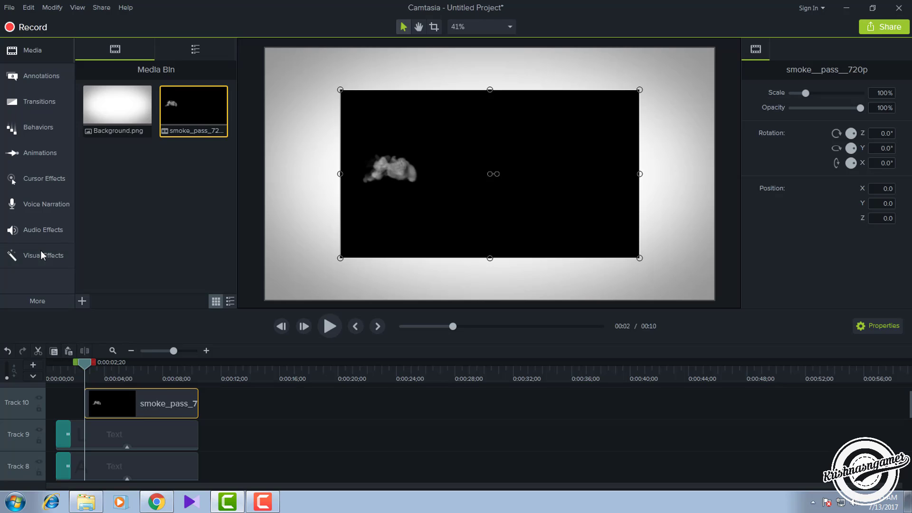
left_click_drag(112, 211, 120, 400)
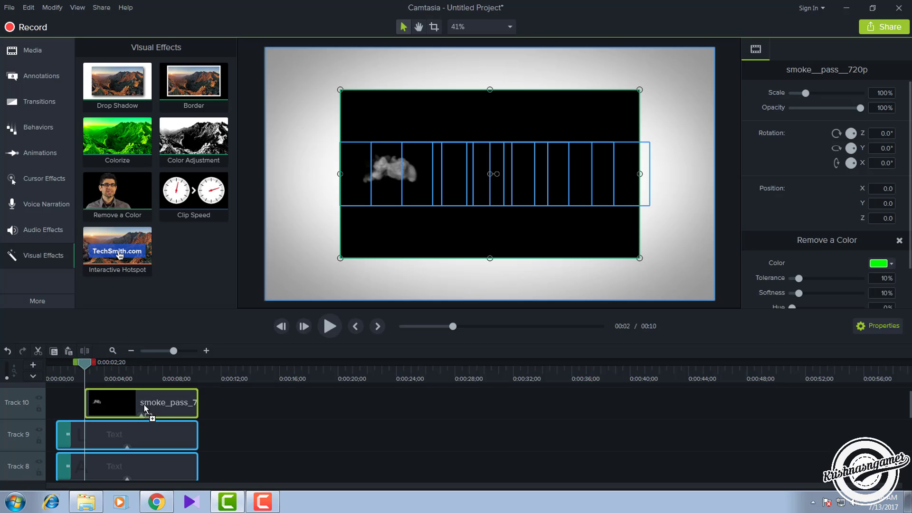
left_click_drag(145, 408, 146, 410)
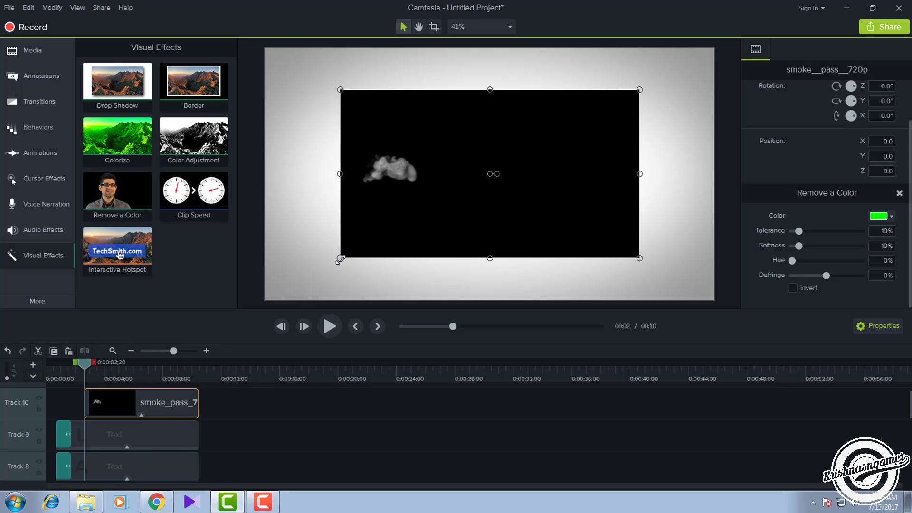
Scale the smoke clip to 150% so that it fills the whole canvas, leaving the background in place.
left_click_drag(340, 258, 269, 274)
left_click_drag(559, 123, 572, 114)
left_click(572, 114)
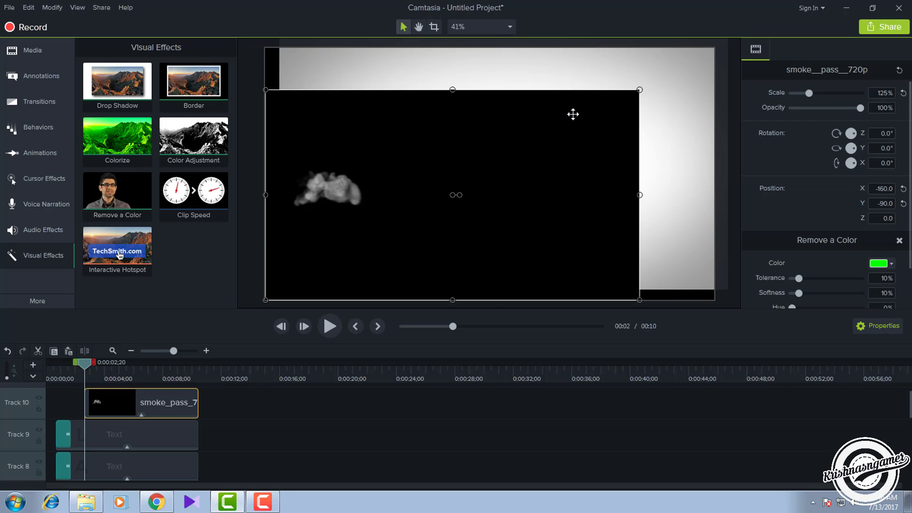
key("ctrl+z")
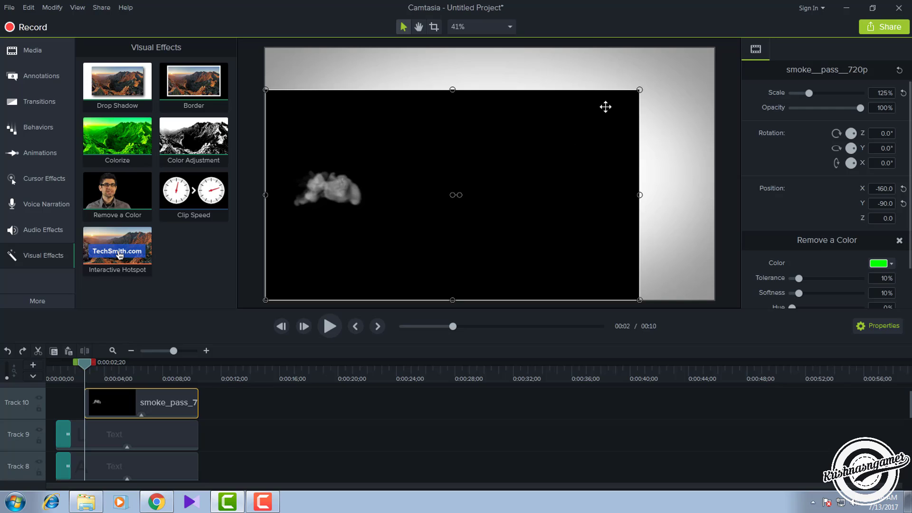
left_click_drag(641, 88, 714, 48)
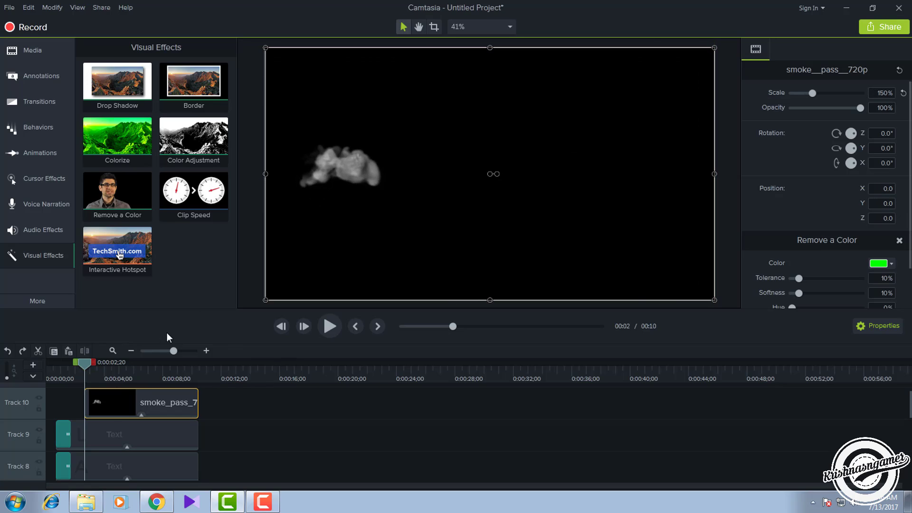
Set the smoke clip's Remove a Color effect to black and check the keyed smoke at 0:00:05;08.
left_click(247, 425)
left_click(161, 402)
mouse_move(88, 363)
left_mouse_down()
mouse_move(156, 370)
mouse_move(71, 371)
mouse_move(113, 378)
mouse_move(76, 377)
mouse_move(97, 378)
mouse_move(84, 377)
left_mouse_up()
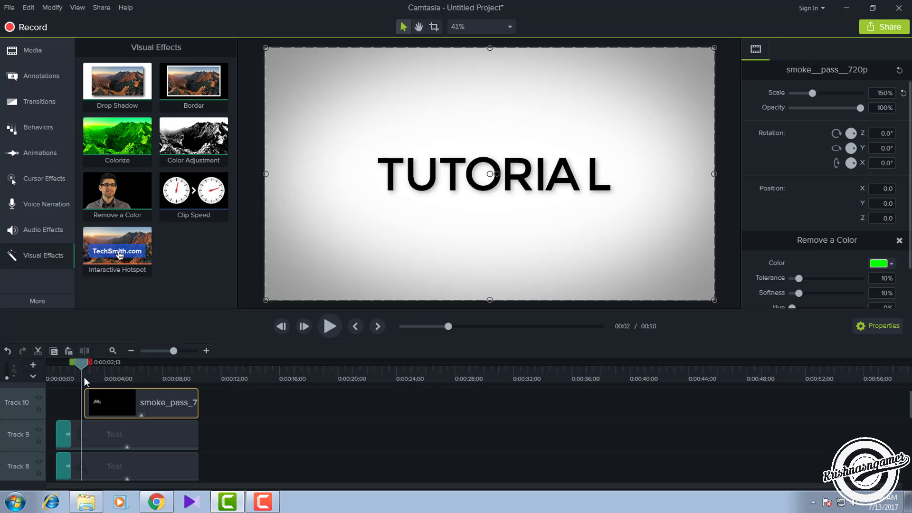
left_click_drag(85, 377, 87, 377)
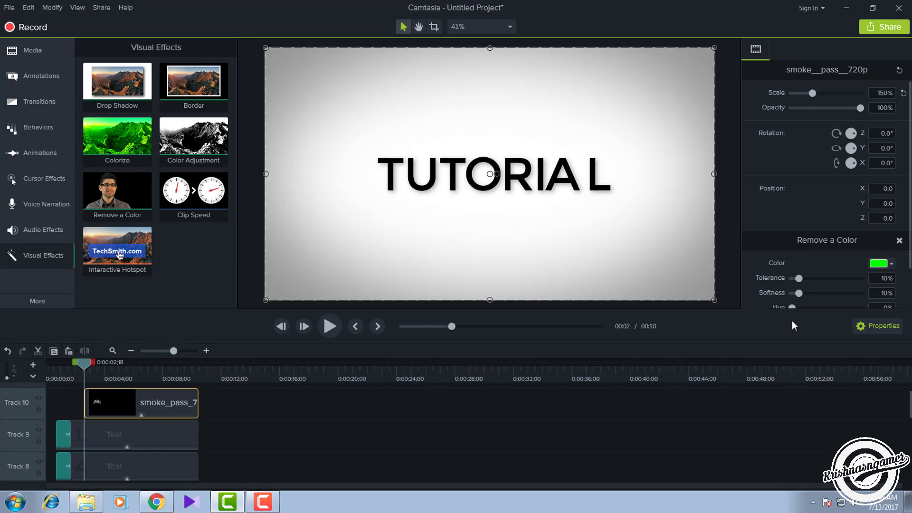
left_click(877, 264)
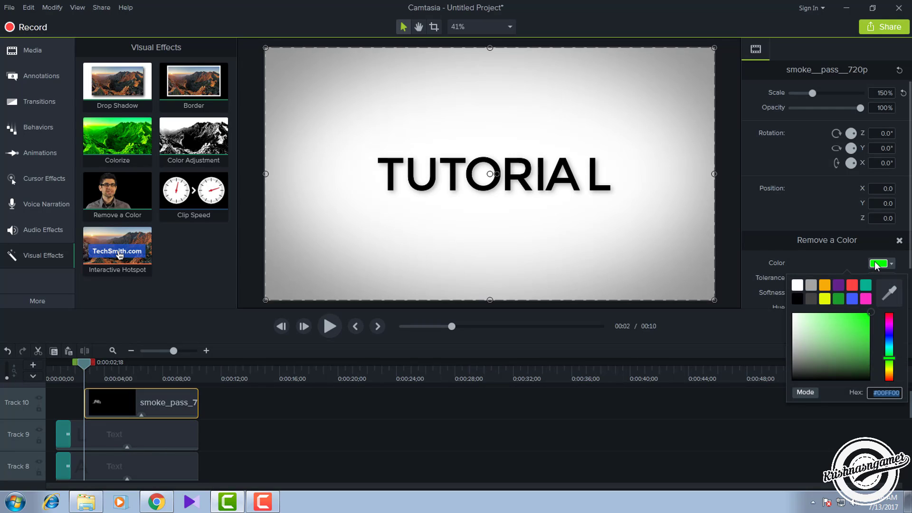
left_click(801, 298)
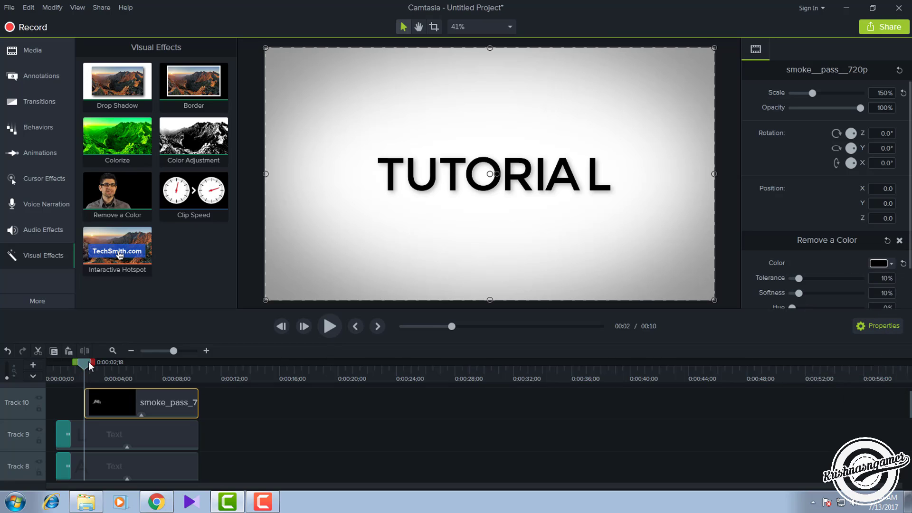
left_click_drag(89, 364, 128, 369)
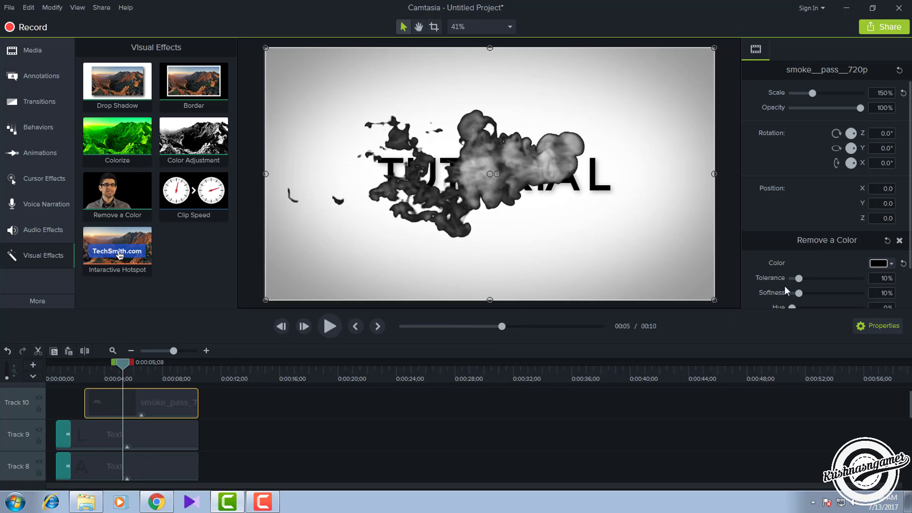
Try a tolerance of 2% and a softness of 8% in the Remove a Color effect, and undo both.
mouse_move(800, 278)
left_mouse_down()
mouse_move(810, 276)
mouse_move(784, 280)
mouse_move(815, 277)
mouse_move(793, 281)
mouse_move(812, 292)
mouse_move(792, 294)
mouse_move(799, 295)
left_mouse_up()
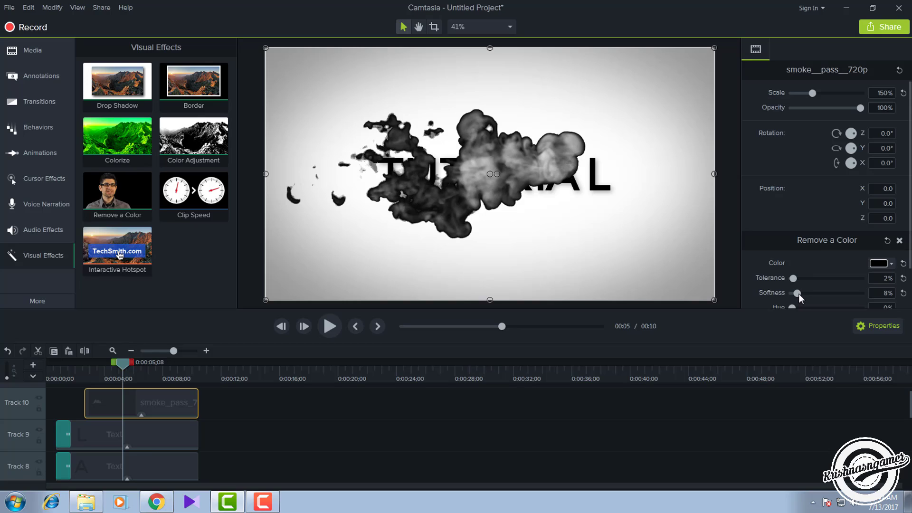
key("ctrl+z")
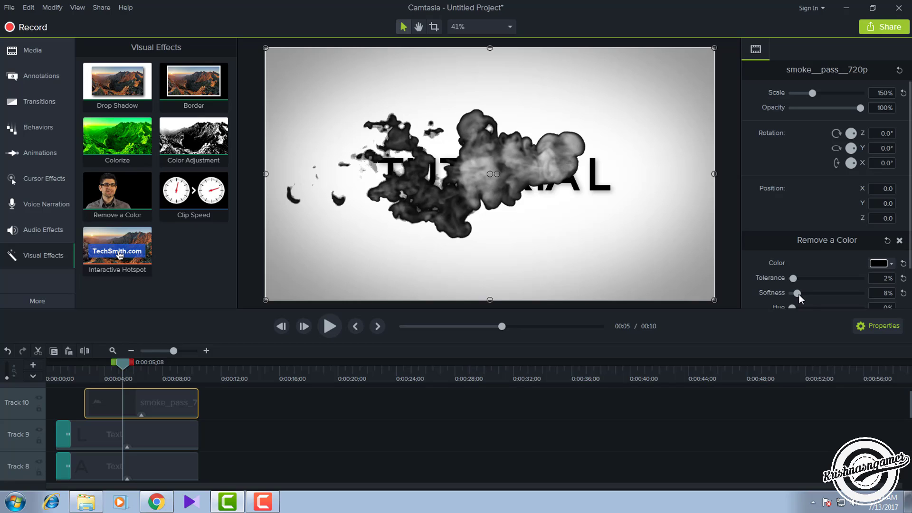
key("ctrl+z")
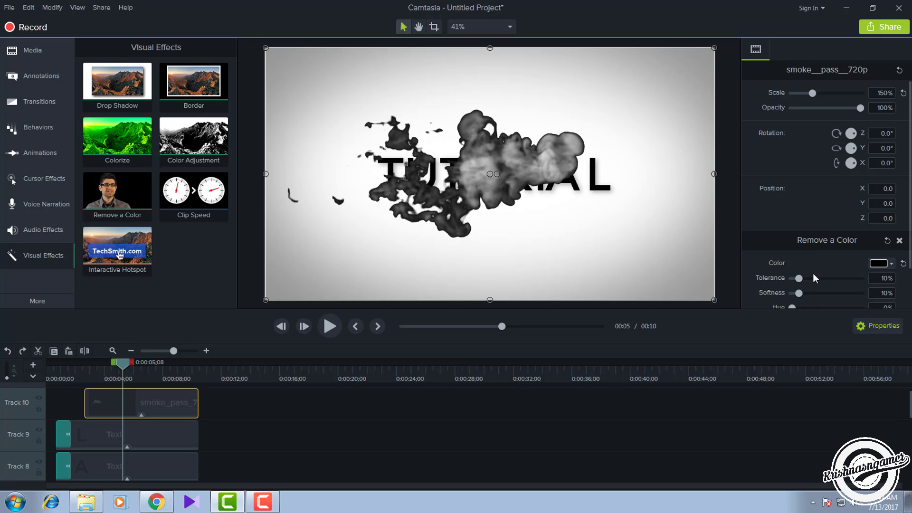
Try other hue and defringe amounts in the Remove a Color effect and return both to 0%.
scroll(813, 289, "down", 1)
left_click_drag(795, 280, 820, 281)
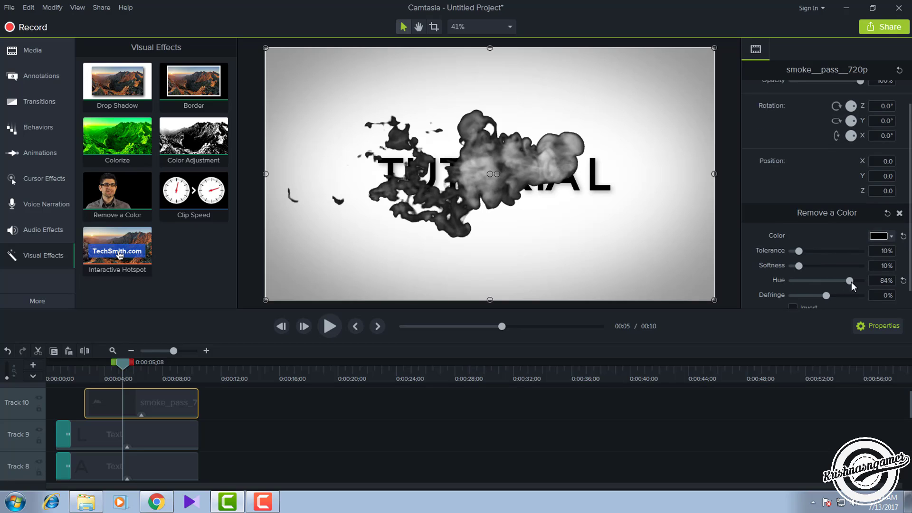
left_click(796, 283)
mouse_move(829, 296)
left_mouse_down()
mouse_move(843, 296)
mouse_move(828, 295)
left_mouse_up()
scroll(863, 252, "down", 1)
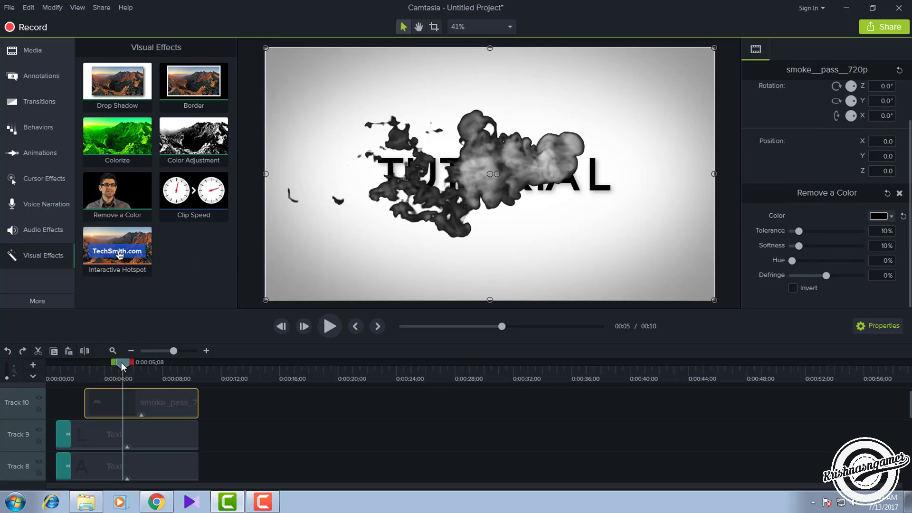
Add a Custom animation to the T callout on Track 2, starting just after the smoke clip begins and ending at 0:00:03;25.
left_click_drag(121, 363, 84, 394)
scroll(89, 394, "down", 2)
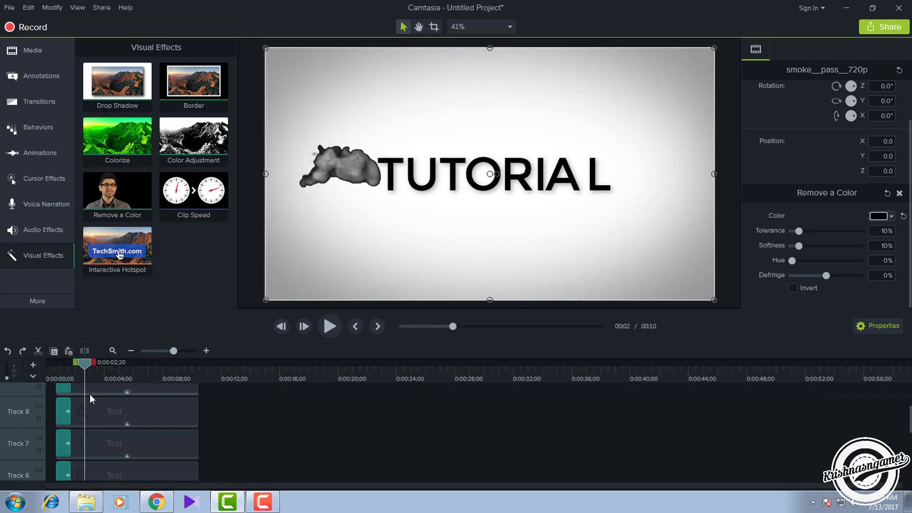
scroll(93, 398, "up", 2)
scroll(93, 398, "down", 3)
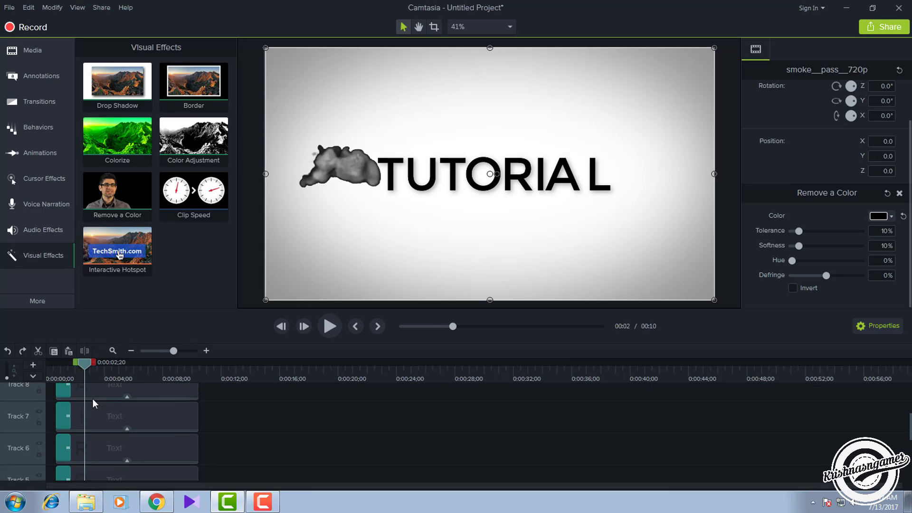
scroll(93, 398, "down", 4)
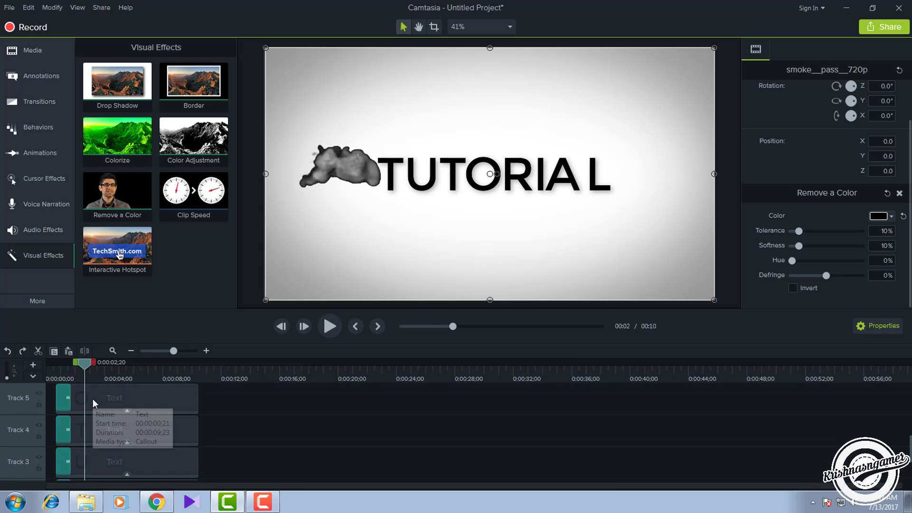
left_click(90, 433)
mouse_move(84, 362)
left_mouse_down()
mouse_move(93, 367)
mouse_move(84, 367)
left_mouse_up()
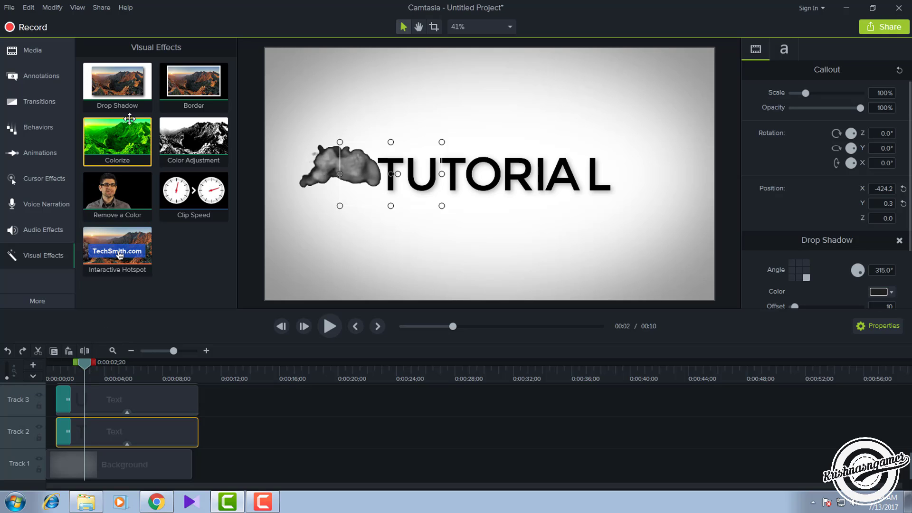
left_click(32, 145)
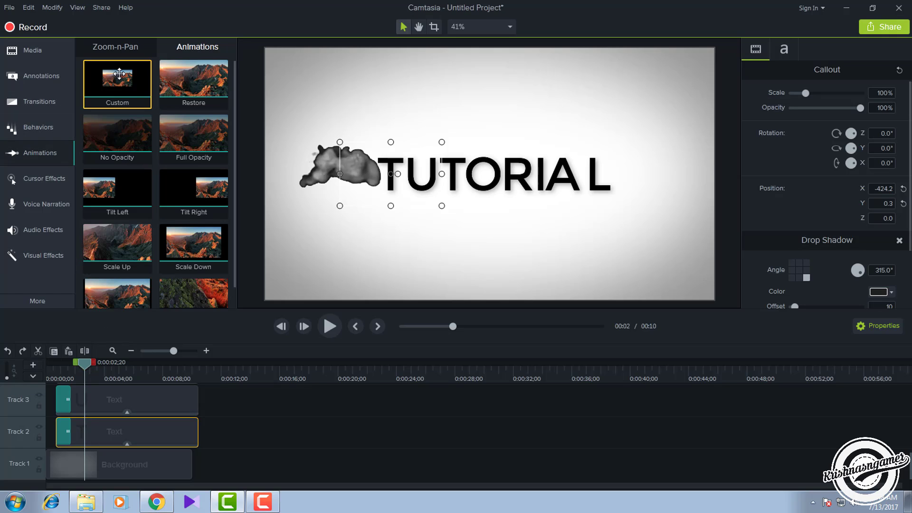
left_click_drag(119, 79, 102, 430)
left_click(101, 431)
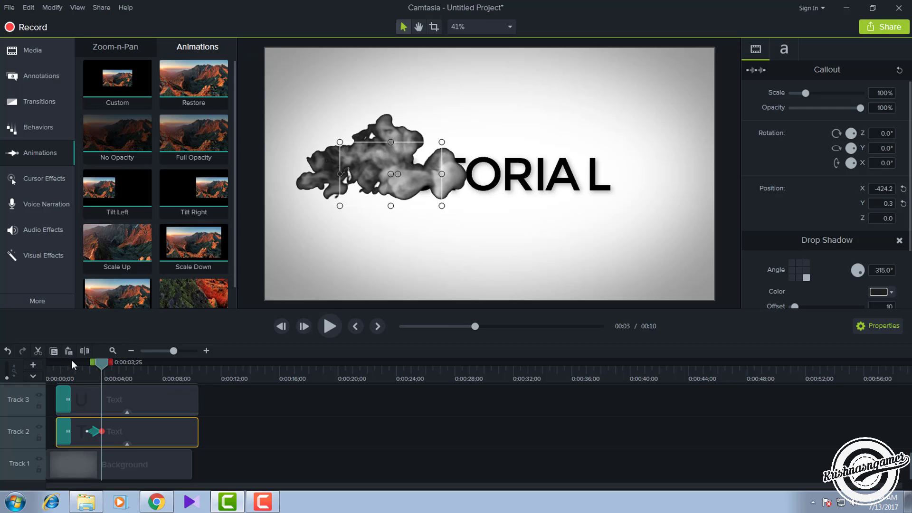
mouse_move(107, 363)
left_mouse_down()
mouse_move(86, 369)
mouse_move(105, 372)
left_mouse_up()
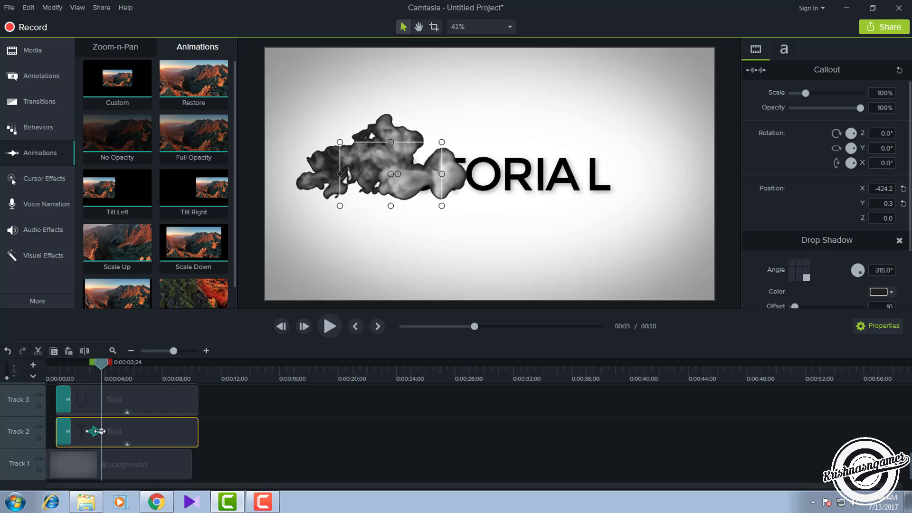
left_click_drag(99, 431, 103, 432)
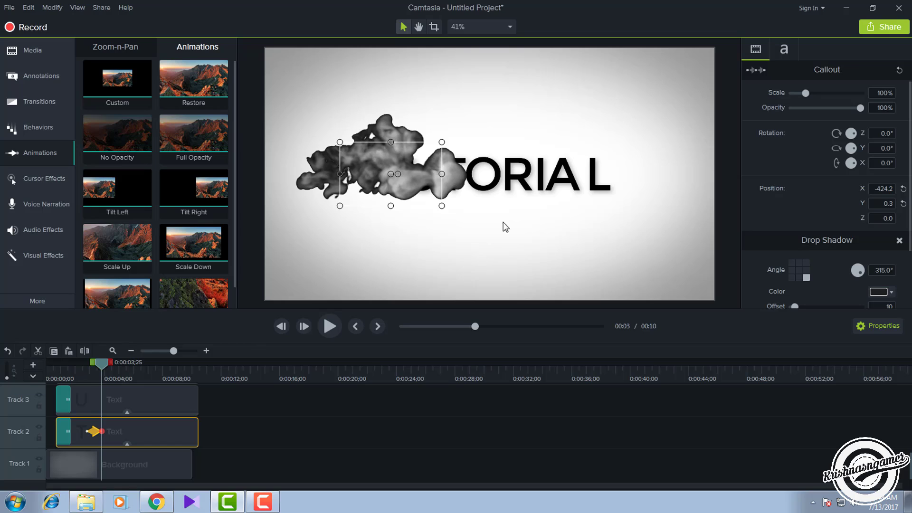
Set the Track 2 T callout's opacity to 0% at the end of its animation and play back the fade.
left_click_drag(860, 108, 749, 116)
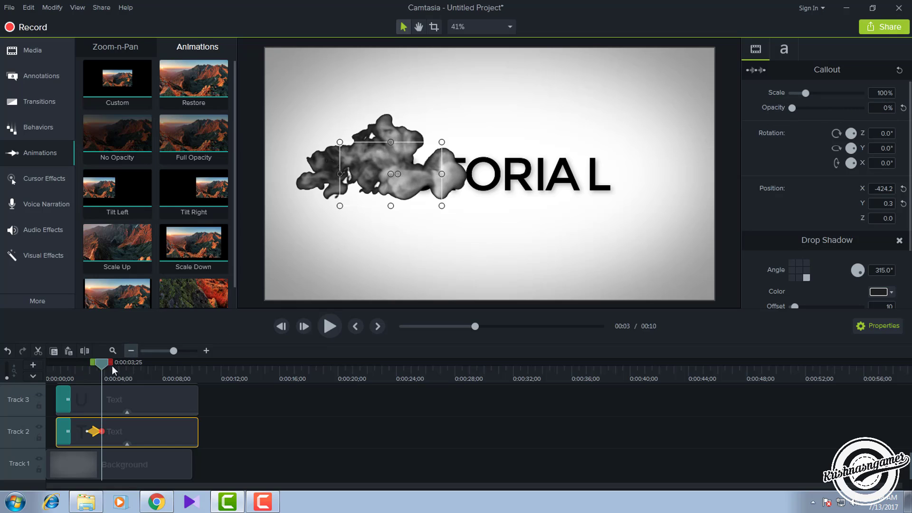
left_click_drag(114, 369, 79, 372)
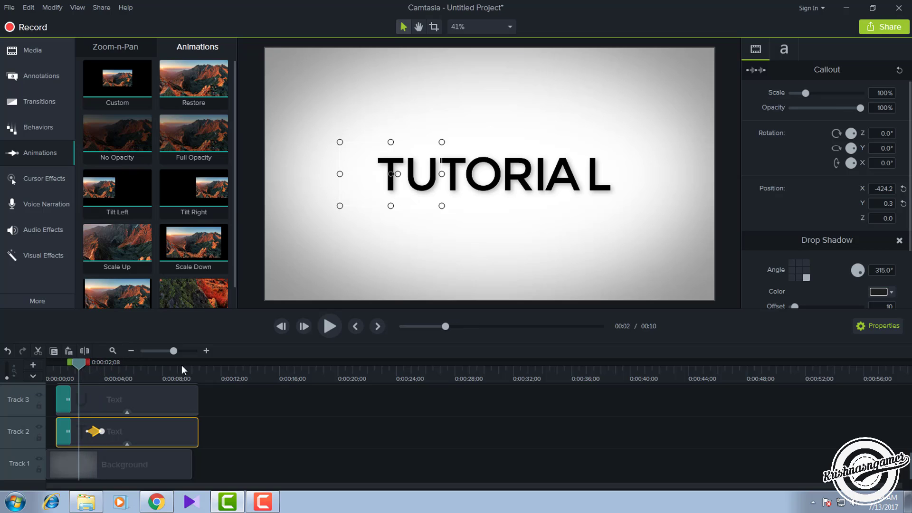
left_click(323, 327)
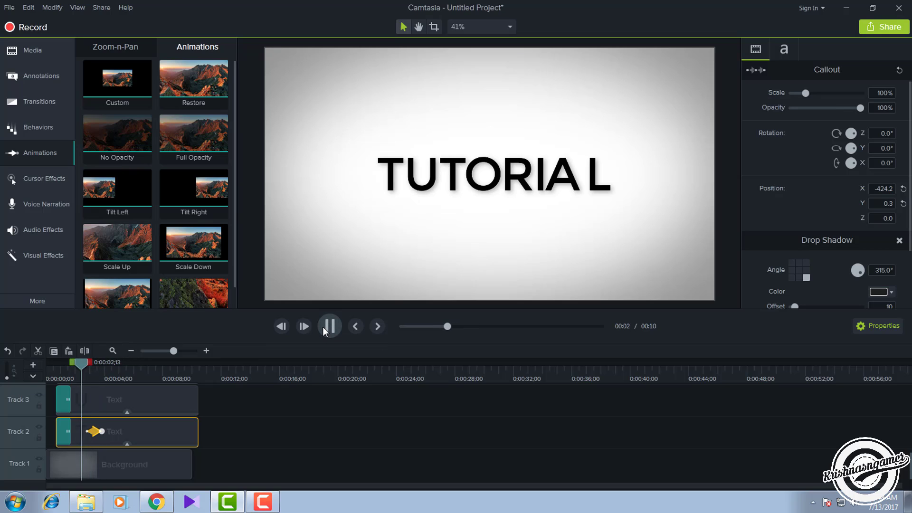
left_click(323, 327)
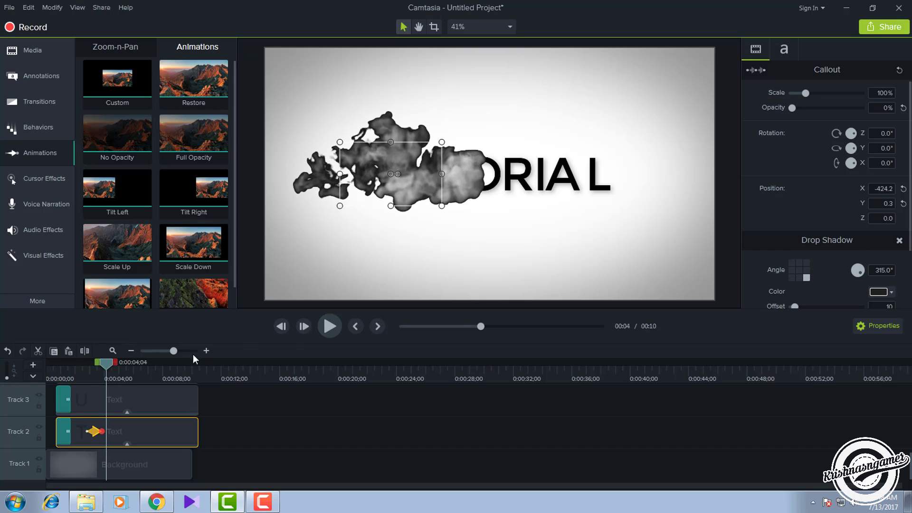
Copy the T callout's fade-out animation to the U callout on Track 3 and shift it to start slightly after the T's.
mouse_move(104, 364)
left_mouse_down()
mouse_move(75, 374)
mouse_move(122, 375)
mouse_move(93, 376)
left_mouse_up()
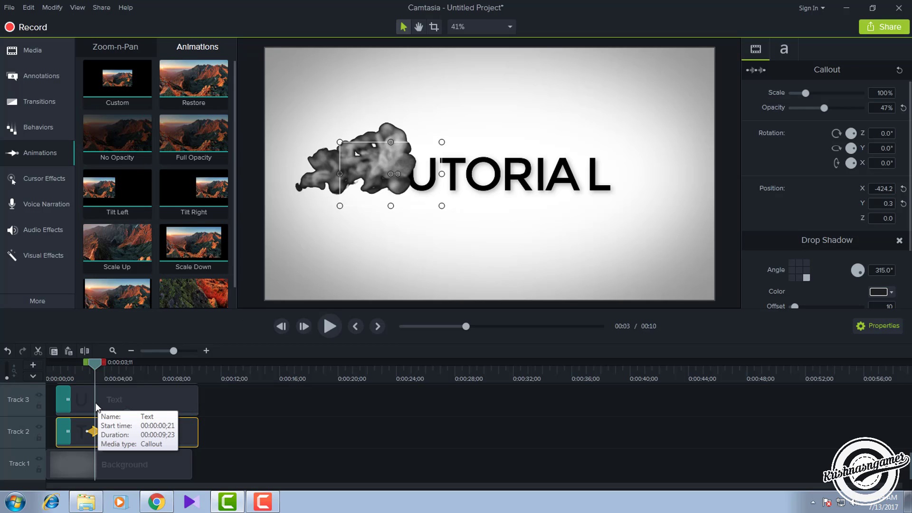
key("ctrl+c")
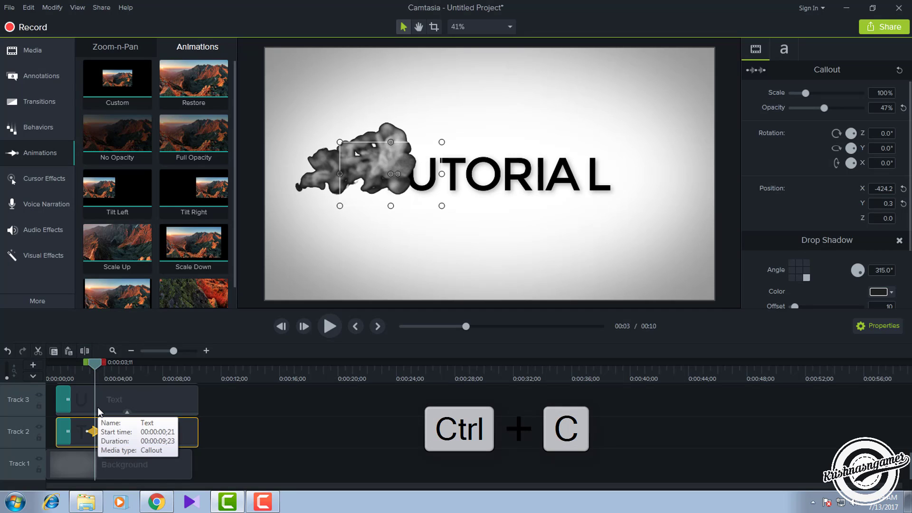
left_click(100, 401)
key("ctrl+v")
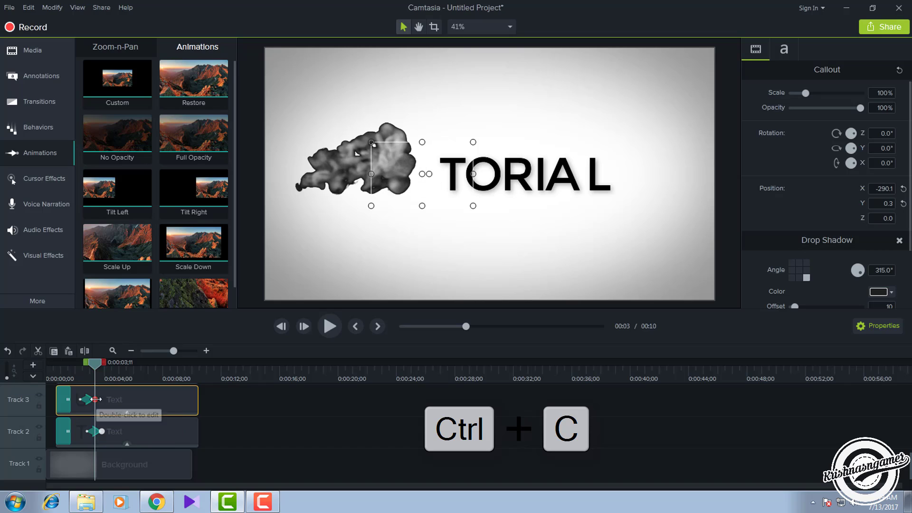
left_click(87, 401)
mouse_move(93, 367)
left_mouse_down()
mouse_move(101, 364)
mouse_move(78, 367)
mouse_move(85, 369)
left_mouse_up()
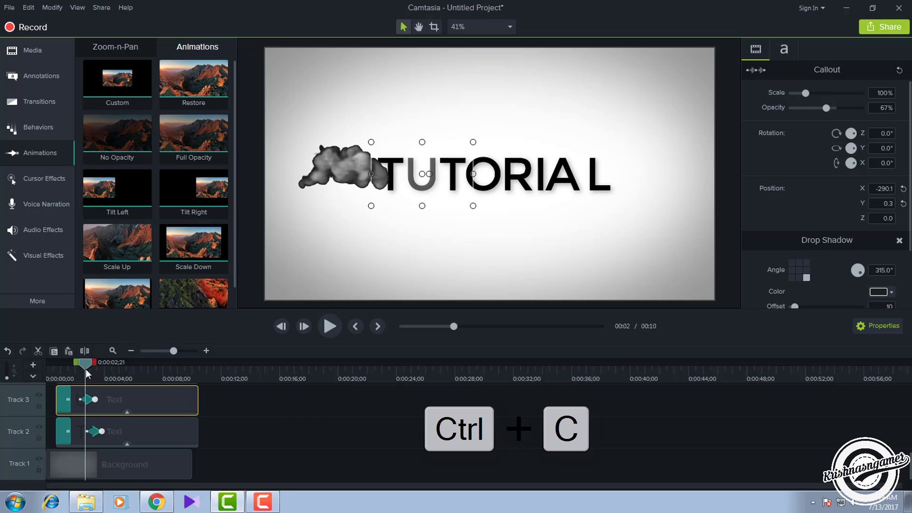
left_click(94, 400)
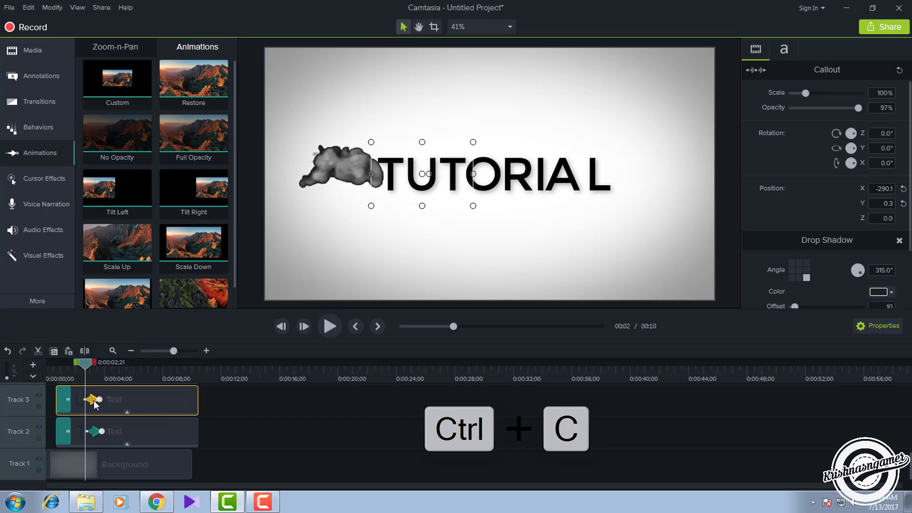
mouse_move(100, 402)
left_mouse_down()
mouse_move(109, 402)
mouse_move(90, 368)
mouse_move(105, 375)
mouse_move(90, 375)
mouse_move(103, 378)
mouse_move(104, 394)
left_mouse_up()
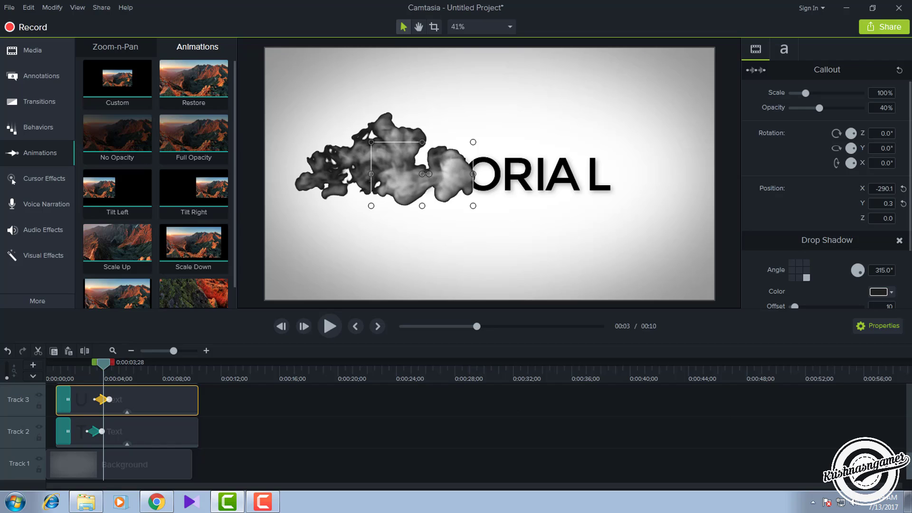
Add the fade-out animation to the second T callout on Track 4 and move it to start where the U's animation ends.
scroll(563, 405, "up", 2)
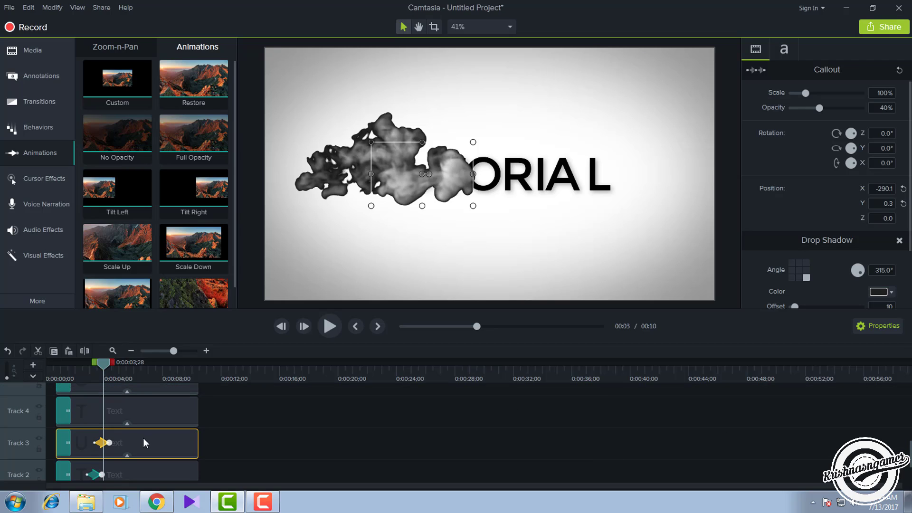
left_click(105, 412)
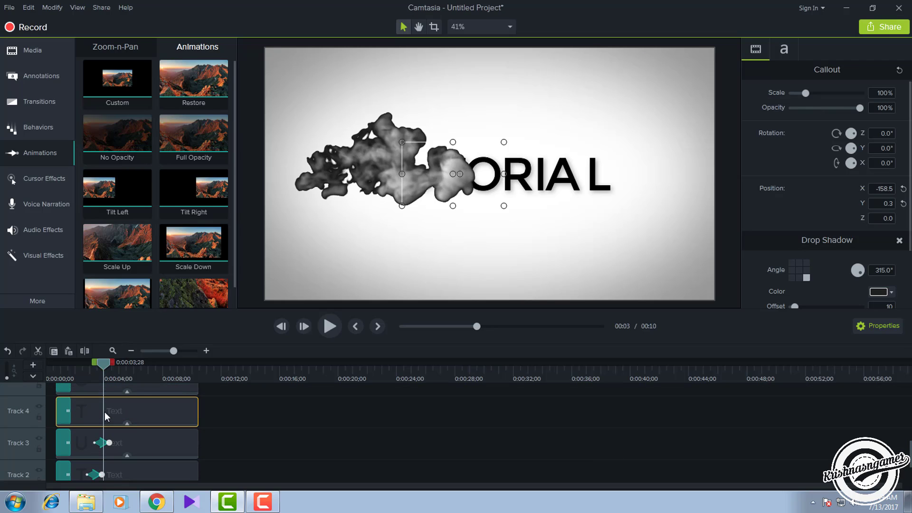
key("a")
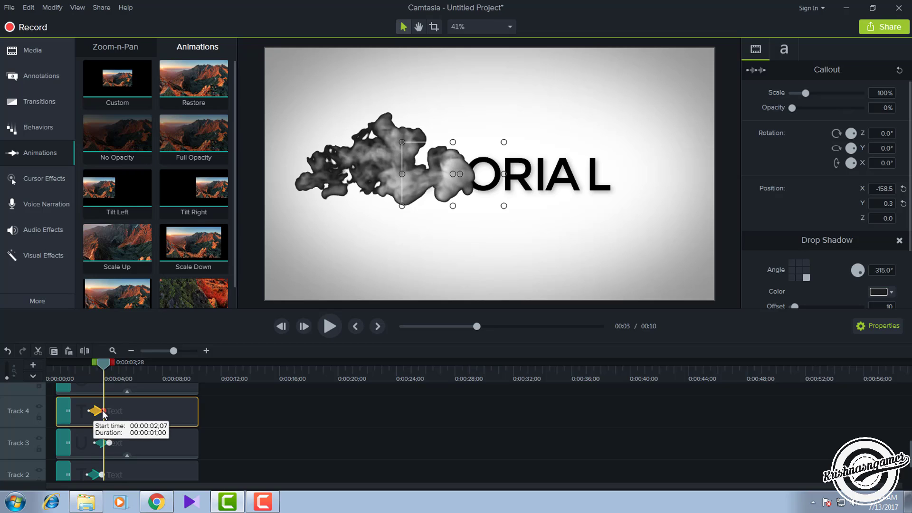
left_click_drag(113, 414, 122, 418)
mouse_move(103, 364)
left_mouse_down()
mouse_move(121, 371)
mouse_move(105, 370)
left_mouse_up()
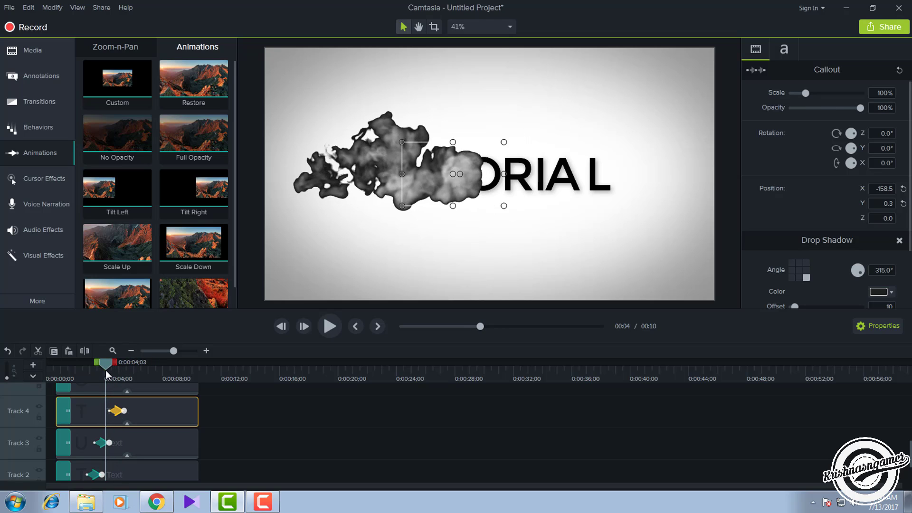
left_click_drag(118, 413, 115, 415)
Play back the smoke passing over the first three letters and return the playhead to 0:00:04;20.
left_click(100, 366)
left_click(321, 330)
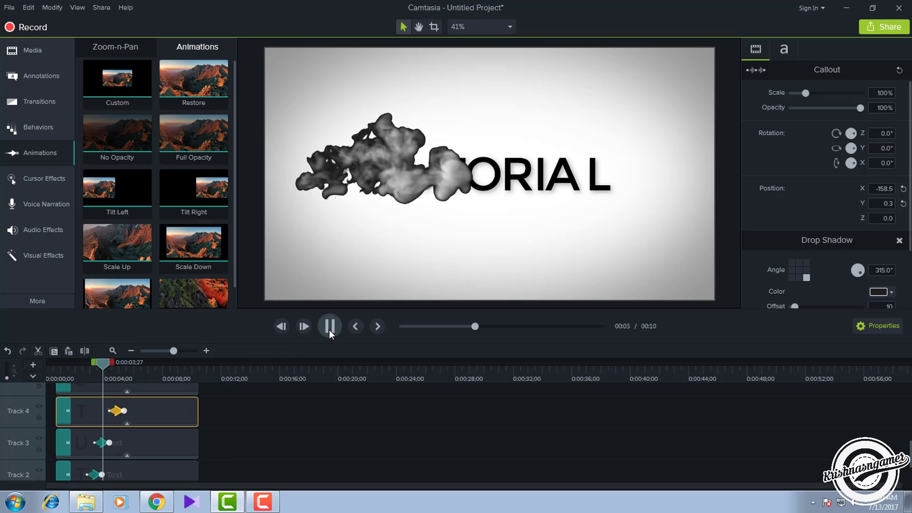
left_click(330, 326)
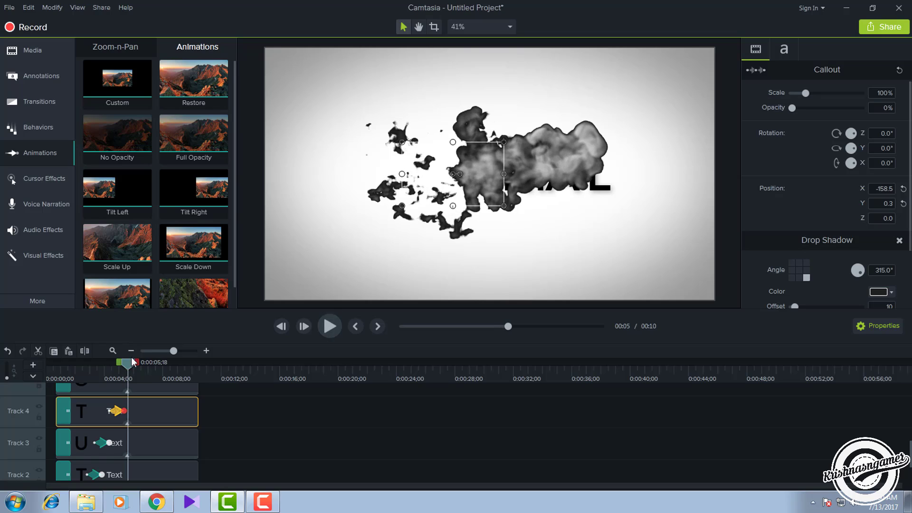
left_click_drag(128, 369, 114, 369)
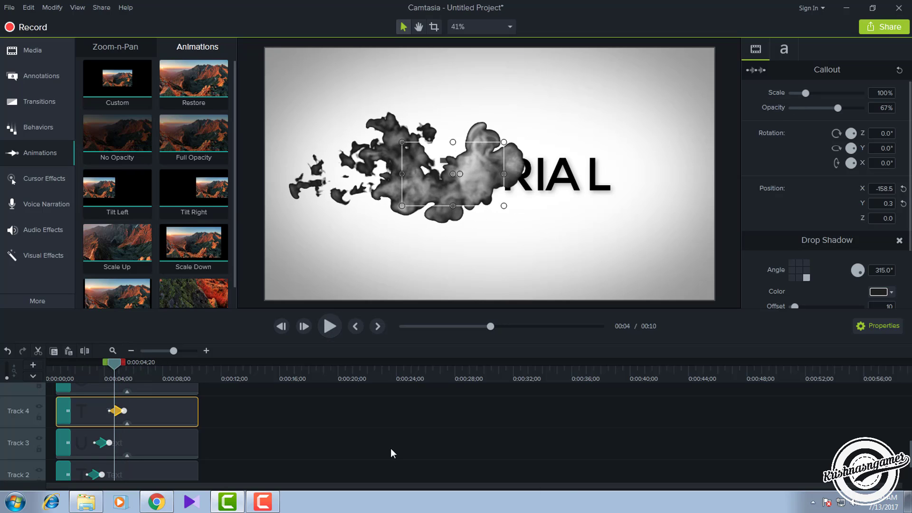
scroll(123, 432, "down", 1)
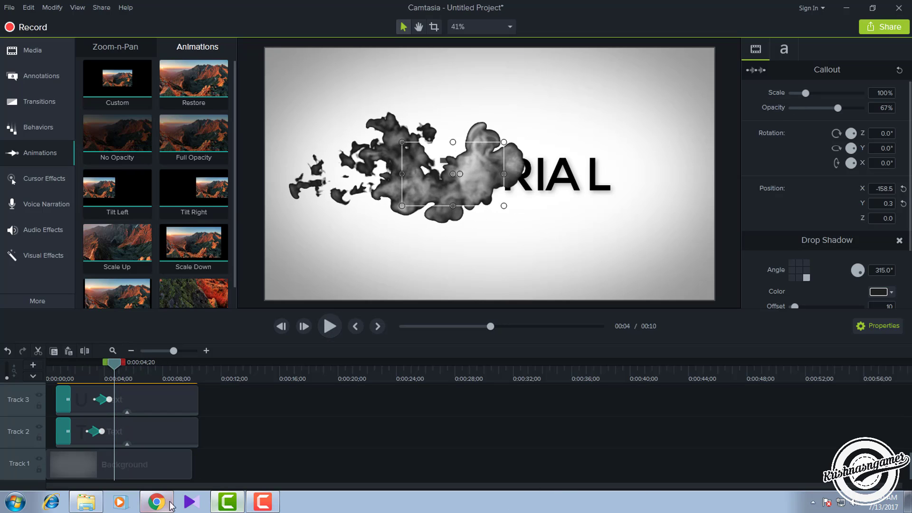
left_click(249, 505)
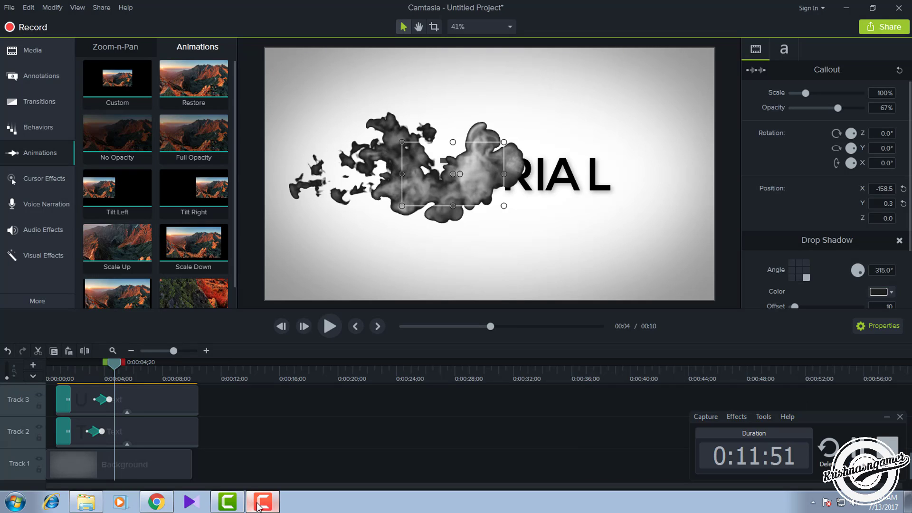
left_click(259, 504)
Add the fade-out animation to the O and R callouts on Tracks 5 and 6, each starting slightly after the previous letter's.
scroll(908, 452, "up", 3)
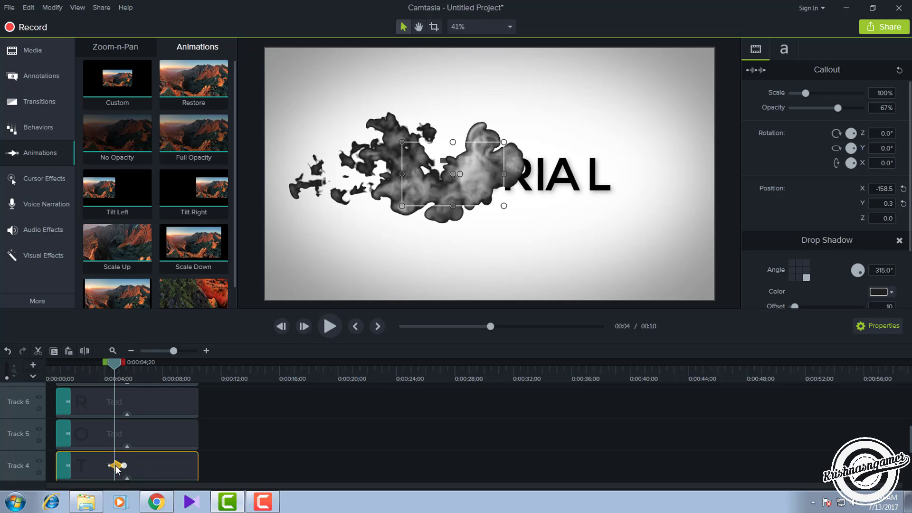
left_click(120, 436)
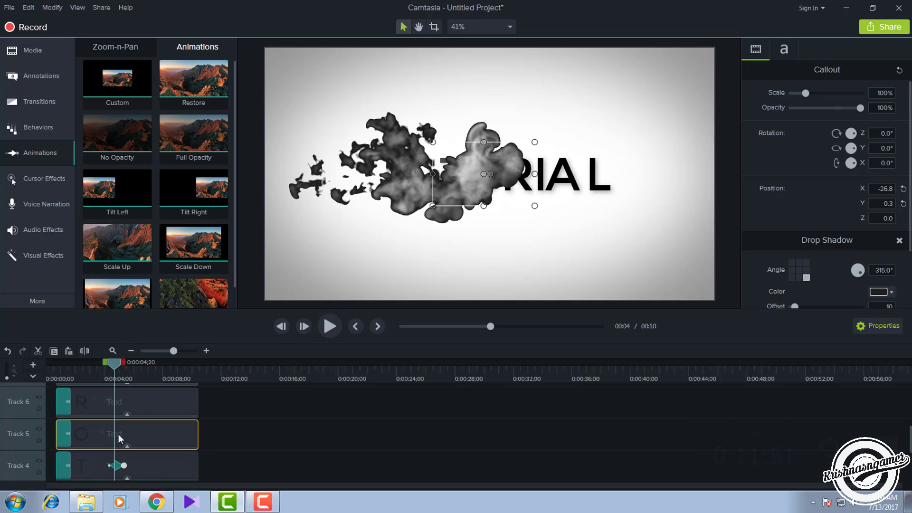
left_click(130, 375)
left_click(330, 326)
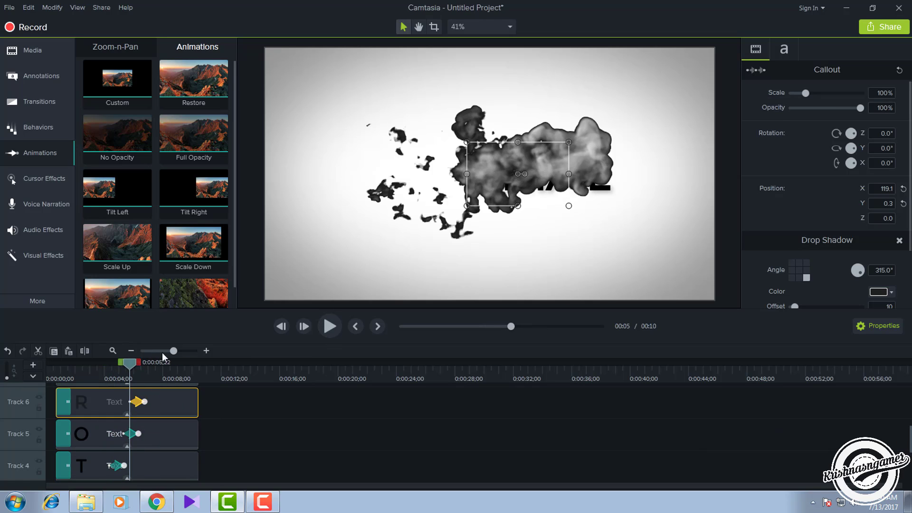
Add staggered fade-out animations to the I, A and L callouts on Tracks 7 to 9, with the L's ending at about 0:00:07;11.
left_click_drag(174, 351, 180, 350)
scroll(286, 418, "up", 2)
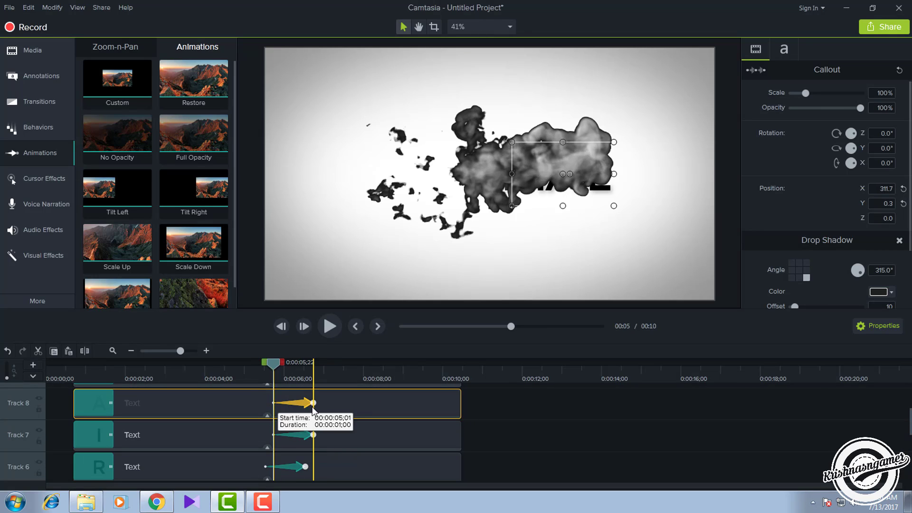
left_click(358, 446)
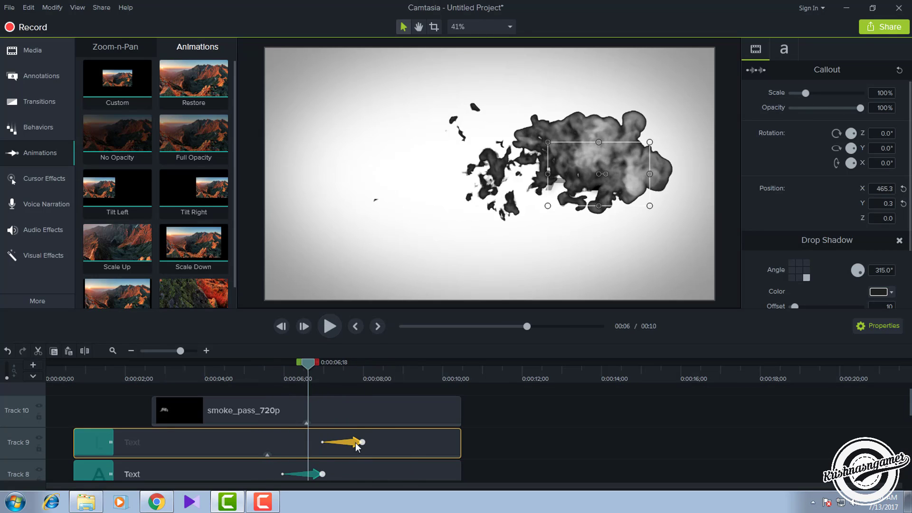
key("ctrl+z")
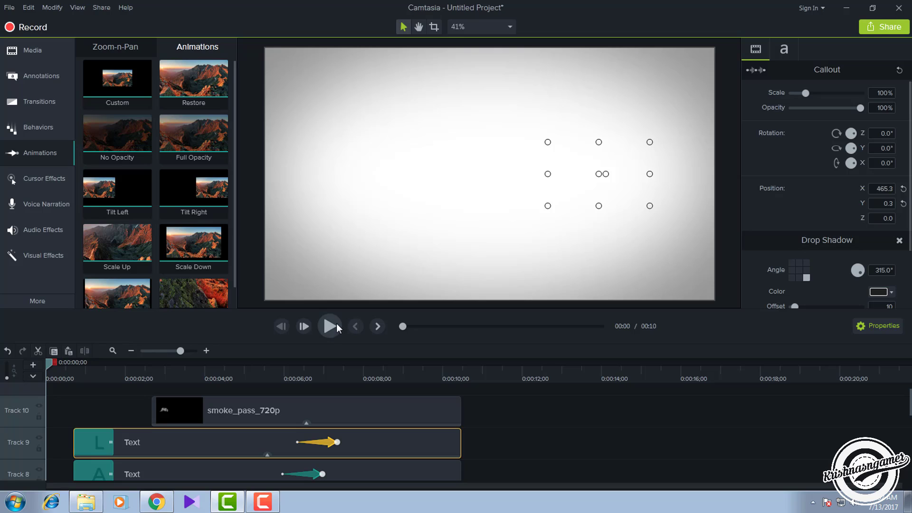
Play the complete smoke intro from the beginning to its end.
left_click(335, 326)
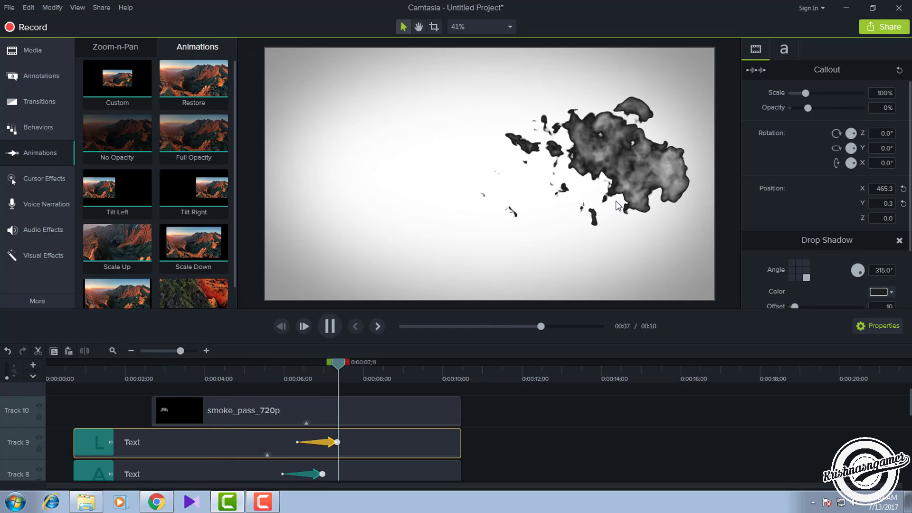
left_click(330, 327)
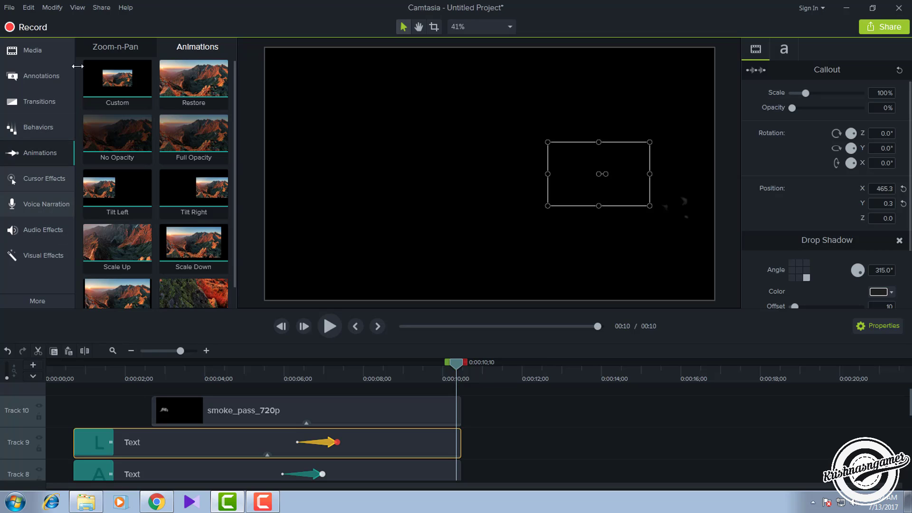
Look over the project saving and video sharing commands, and minimize the editor to the desktop.
left_click(6, 7)
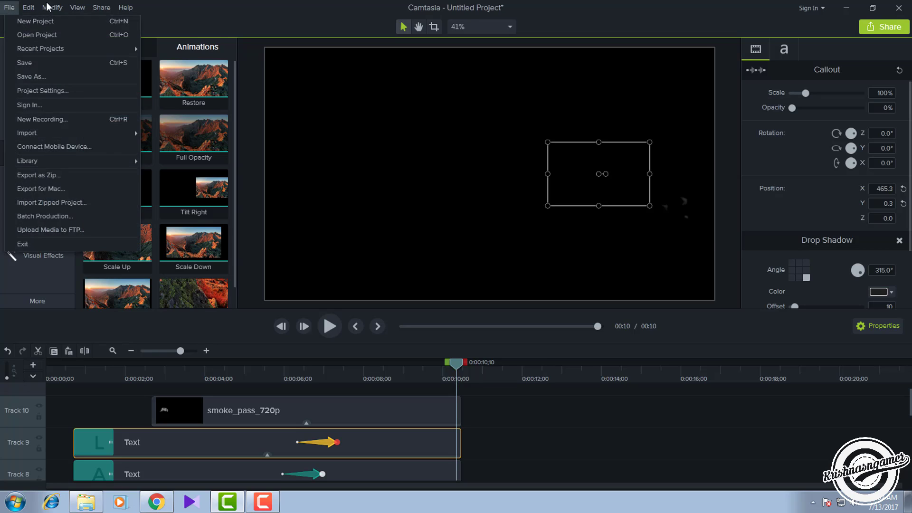
left_click(101, 8)
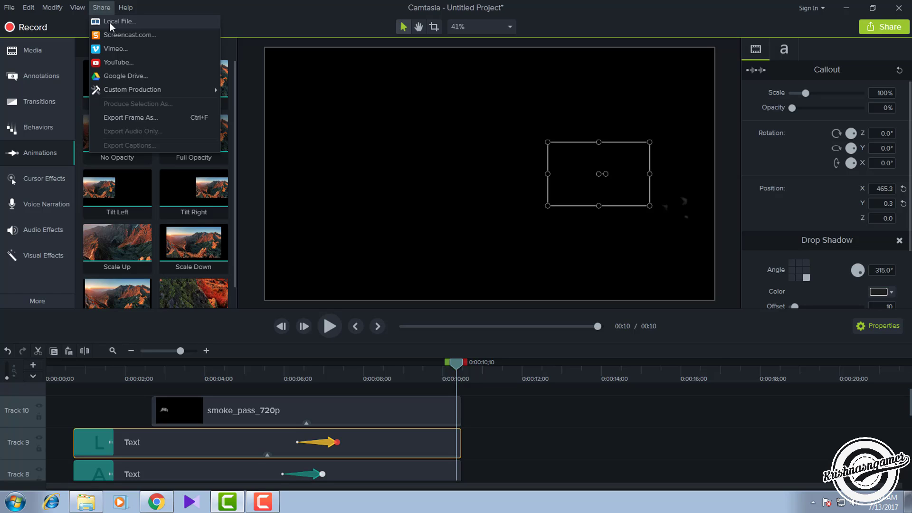
left_click(856, 8)
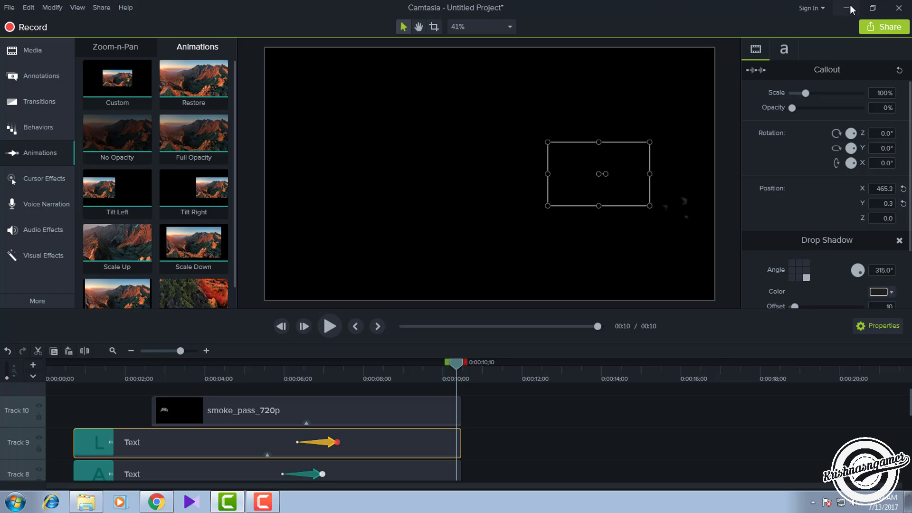
left_click(852, 8)
left_click(864, 6)
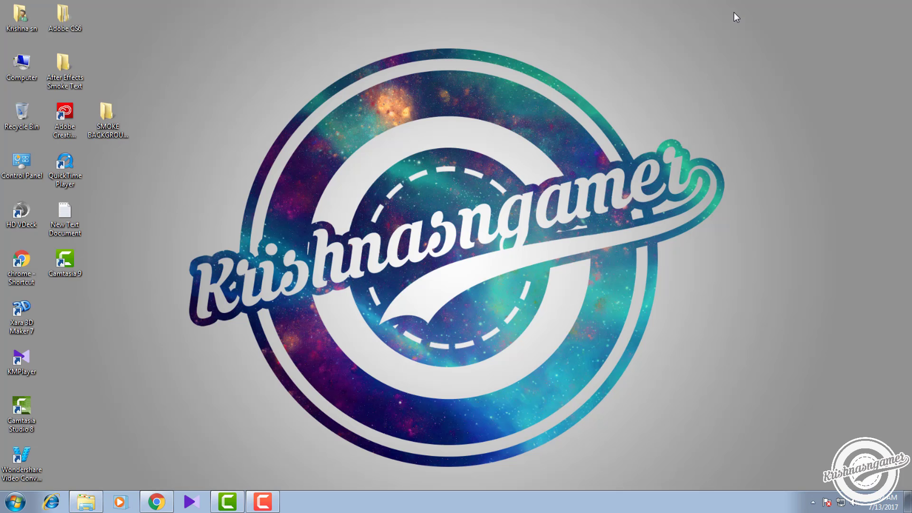